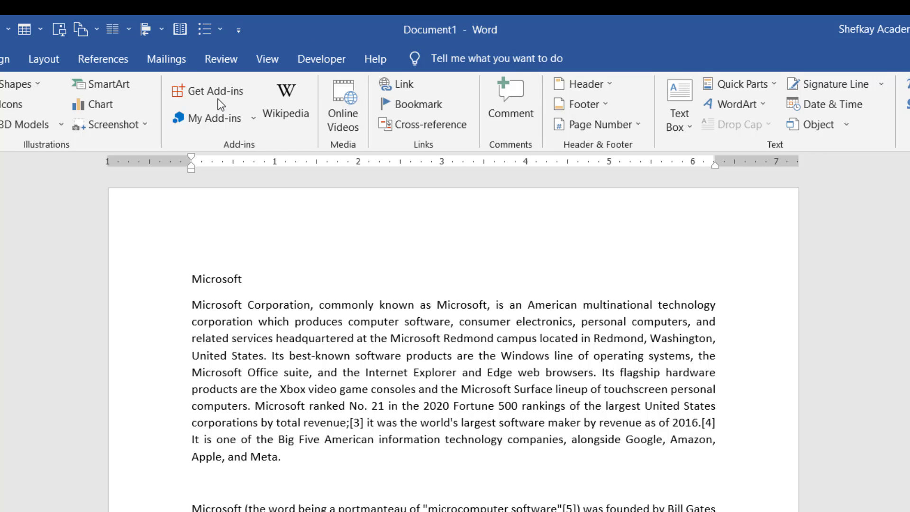
Open the full list of installed Office add-ins, review it, and close the dialog.
{"action": "left_click", "coordinate": [254, 122]}
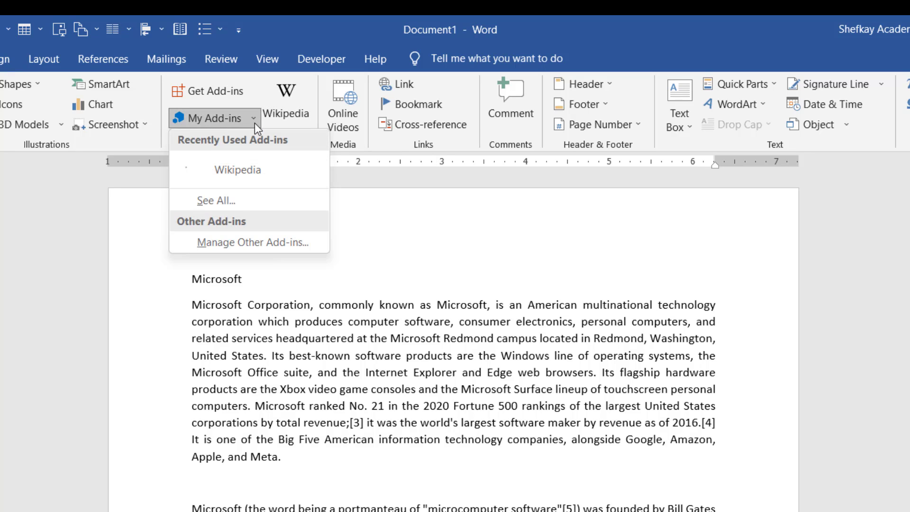
{"action": "left_click", "coordinate": [218, 202]}
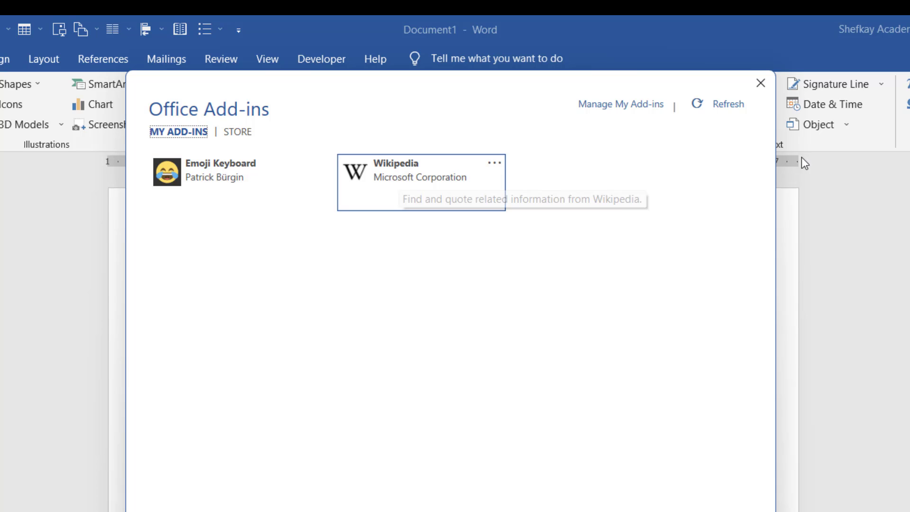
{"action": "left_click", "coordinate": [761, 84]}
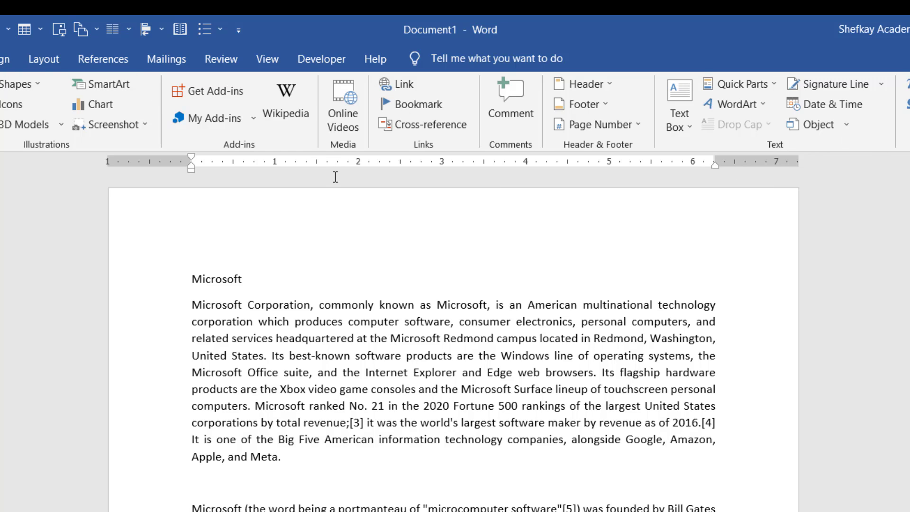
Open the Office Add-ins store and browse the add-ins listed by popularity.
{"action": "left_click", "coordinate": [201, 91]}
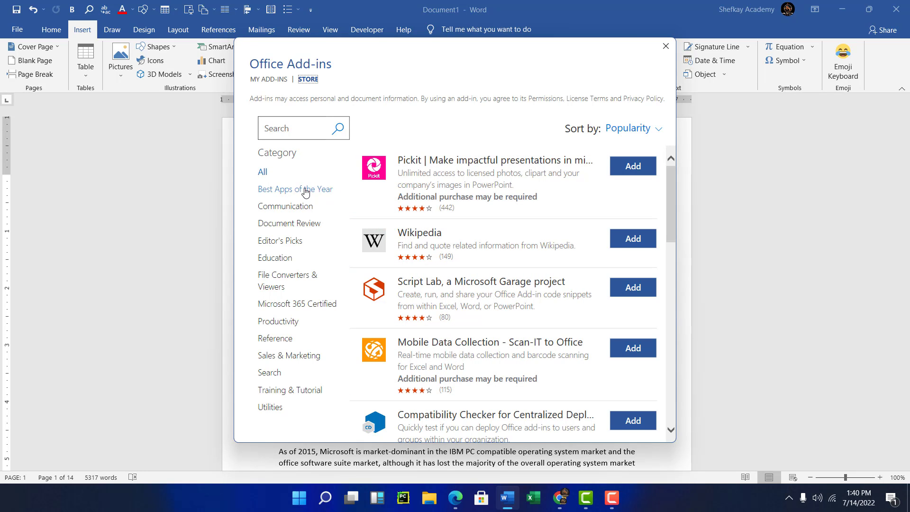
{"action": "scroll", "coordinate": [514, 236], "scroll_direction": "down", "scroll_amount": 6}
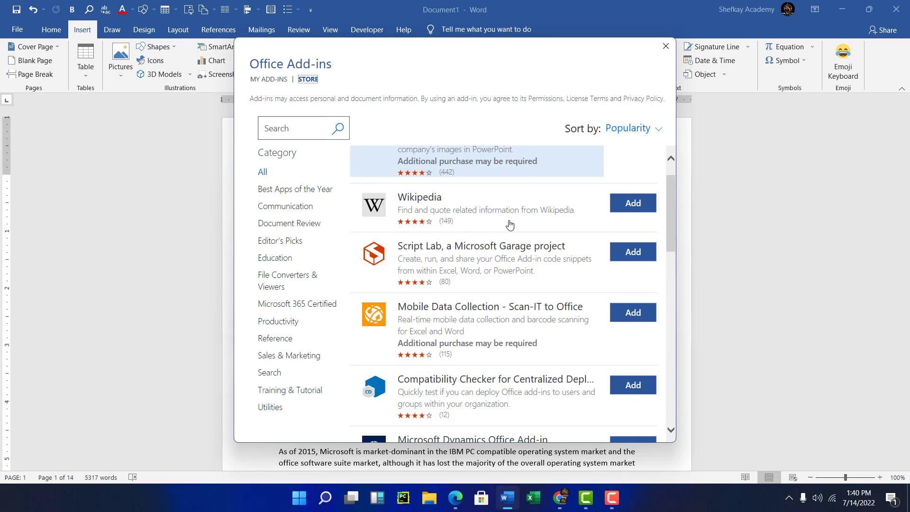
{"action": "scroll", "coordinate": [514, 237], "scroll_direction": "down", "scroll_amount": 5}
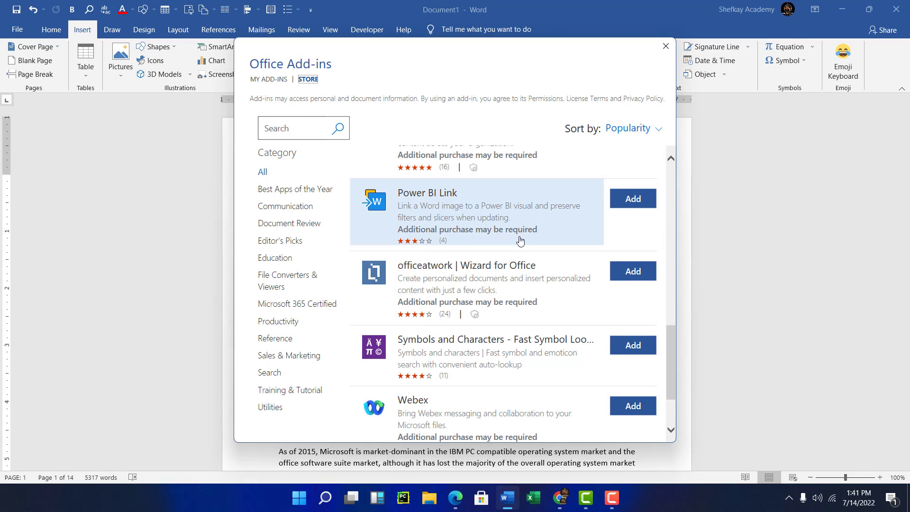
{"action": "scroll", "coordinate": [520, 236], "scroll_direction": "down", "scroll_amount": 2}
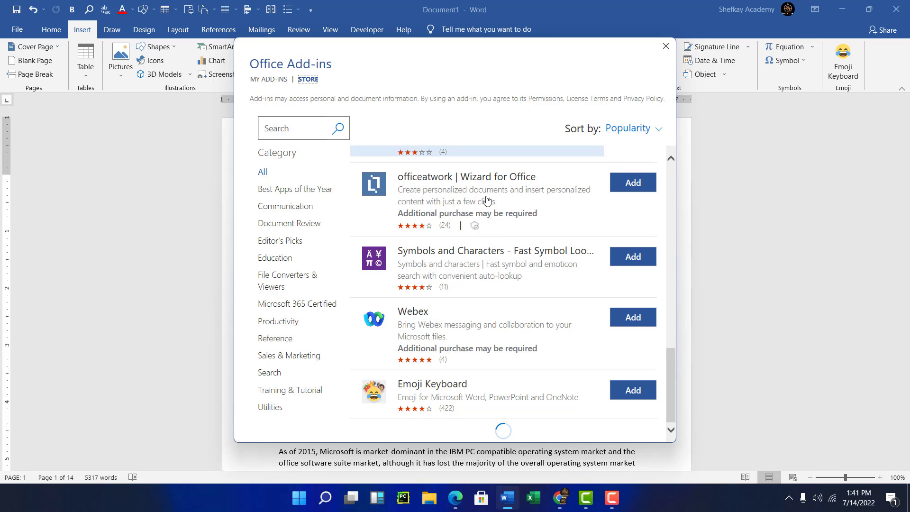
{"action": "scroll", "coordinate": [462, 172], "scroll_direction": "up", "scroll_amount": 10}
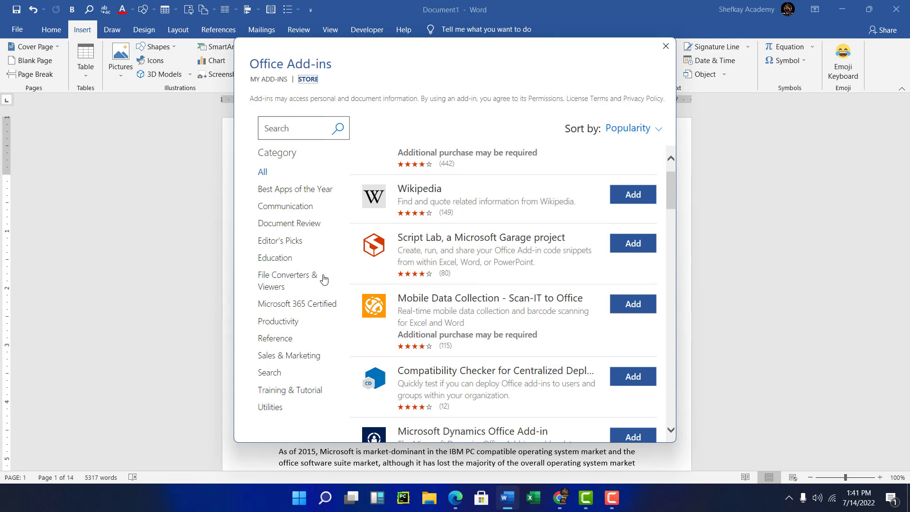
Browse the File Converters & Viewers add-in category in the store, then close the store.
{"action": "left_click", "coordinate": [287, 280]}
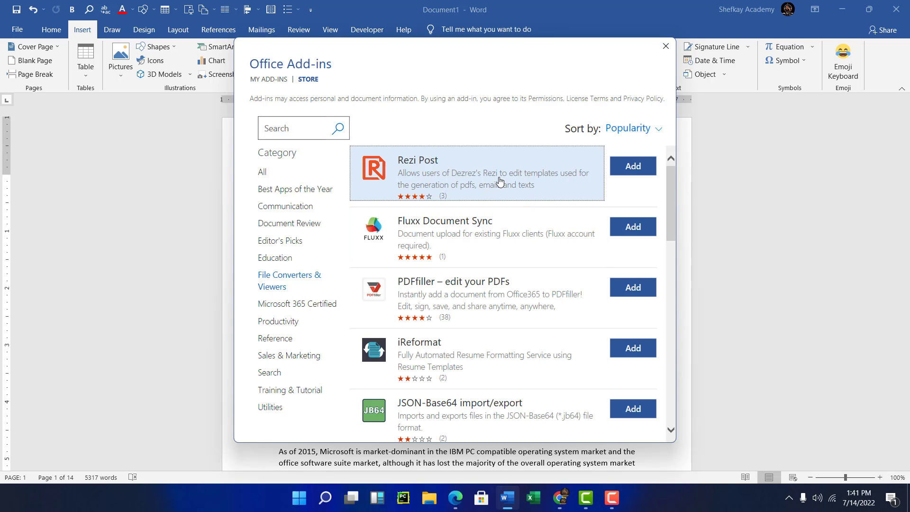
{"action": "scroll", "coordinate": [519, 202], "scroll_direction": "down", "scroll_amount": 5}
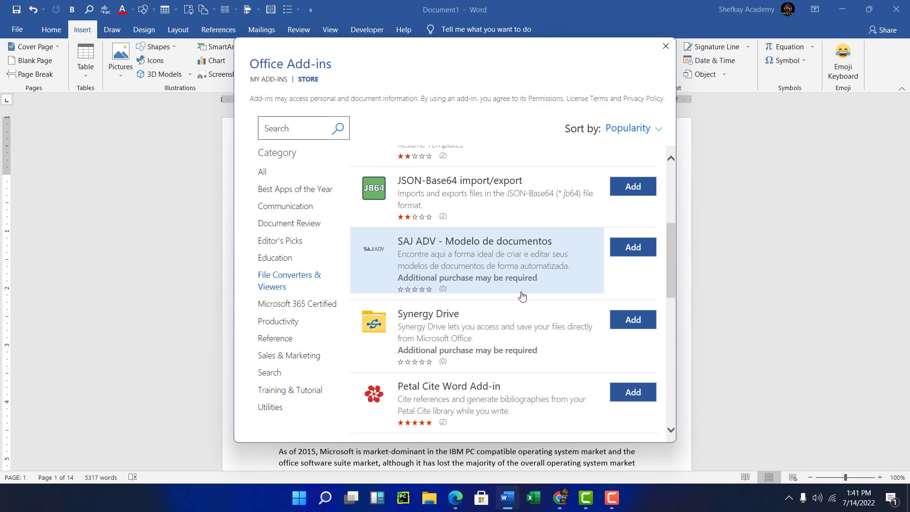
{"action": "scroll", "coordinate": [498, 289], "scroll_direction": "down", "scroll_amount": 5}
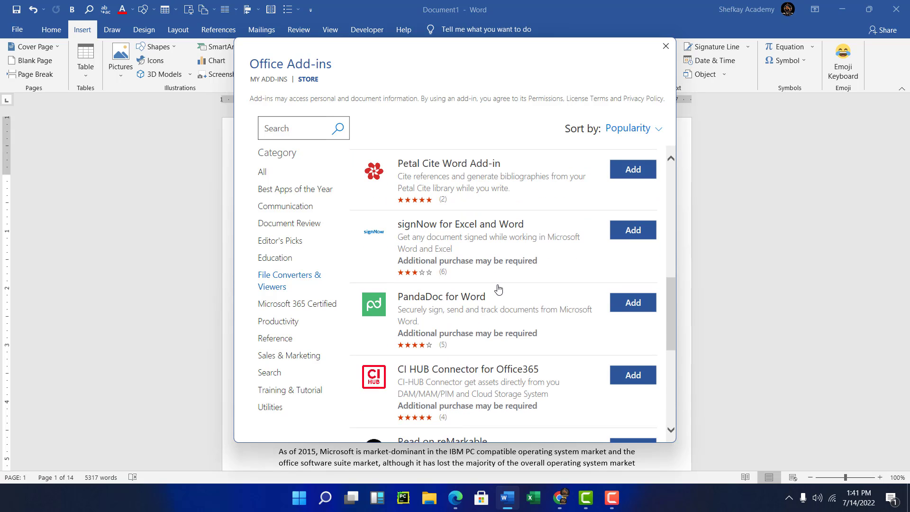
{"action": "scroll", "coordinate": [498, 289], "scroll_direction": "down", "scroll_amount": 4}
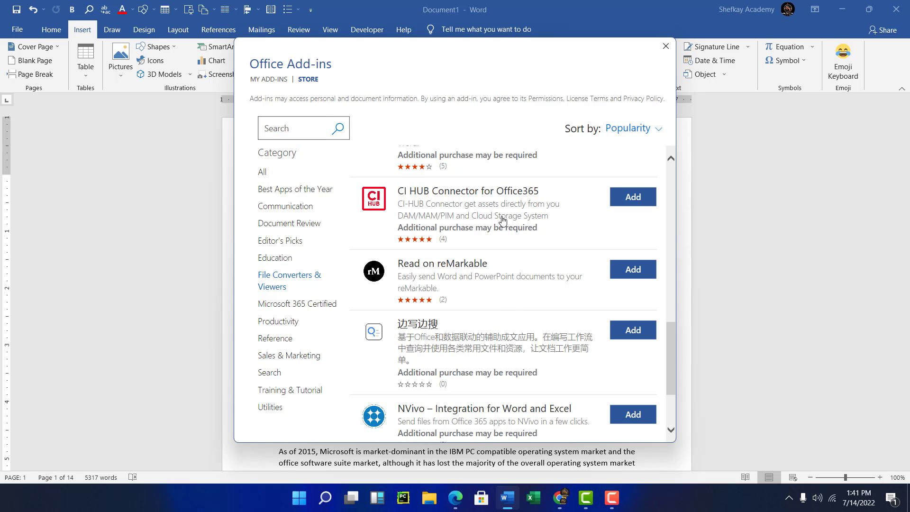
{"action": "scroll", "coordinate": [503, 221], "scroll_direction": "up", "scroll_amount": 5}
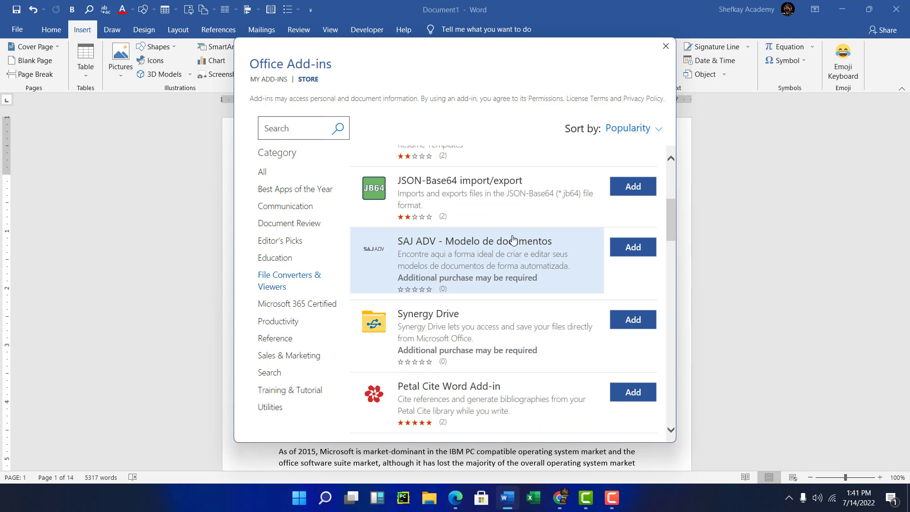
{"action": "scroll", "coordinate": [513, 239], "scroll_direction": "up", "scroll_amount": 4}
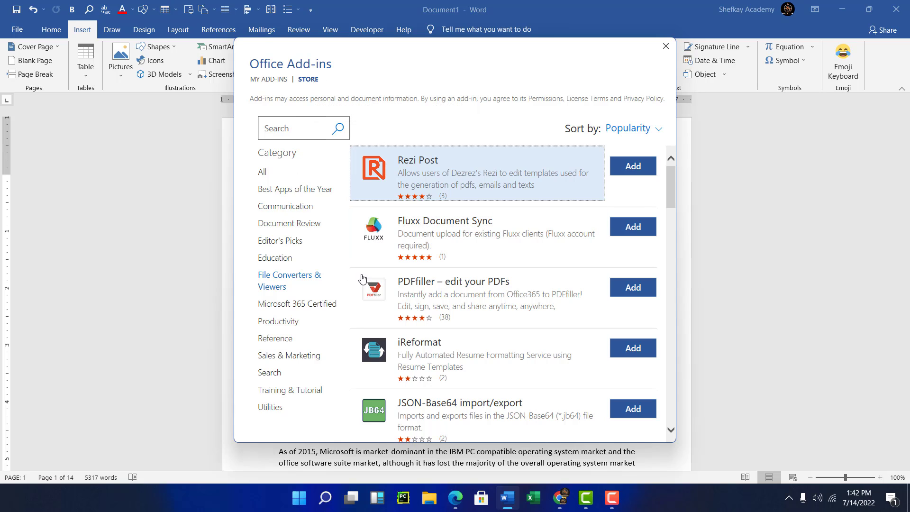
{"action": "left_click", "coordinate": [666, 45]}
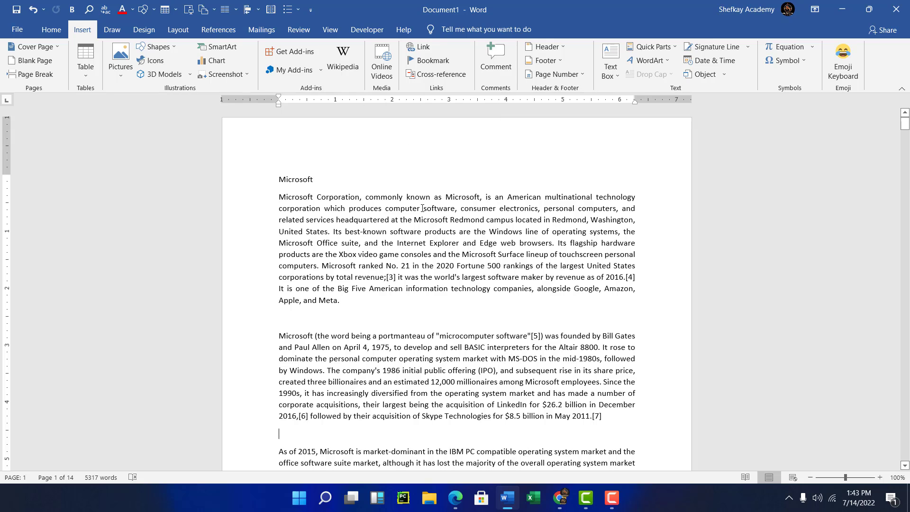
Switch to the web browser and open the YouTube tab.
{"action": "left_click", "coordinate": [567, 502]}
{"action": "left_click", "coordinate": [563, 500]}
{"action": "scroll", "coordinate": [365, 257], "scroll_direction": "down", "scroll_amount": 6}
{"action": "scroll", "coordinate": [328, 156], "scroll_direction": "up", "scroll_amount": 5}
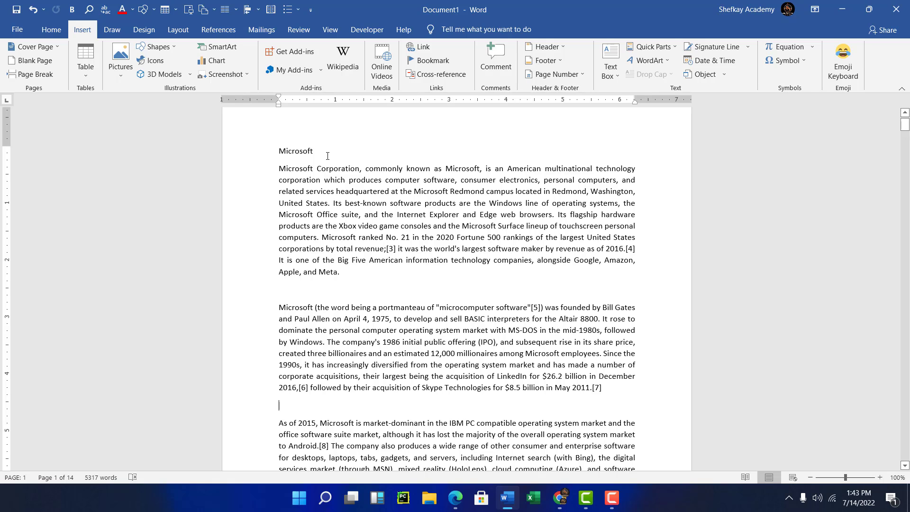
{"action": "left_click", "coordinate": [560, 497]}
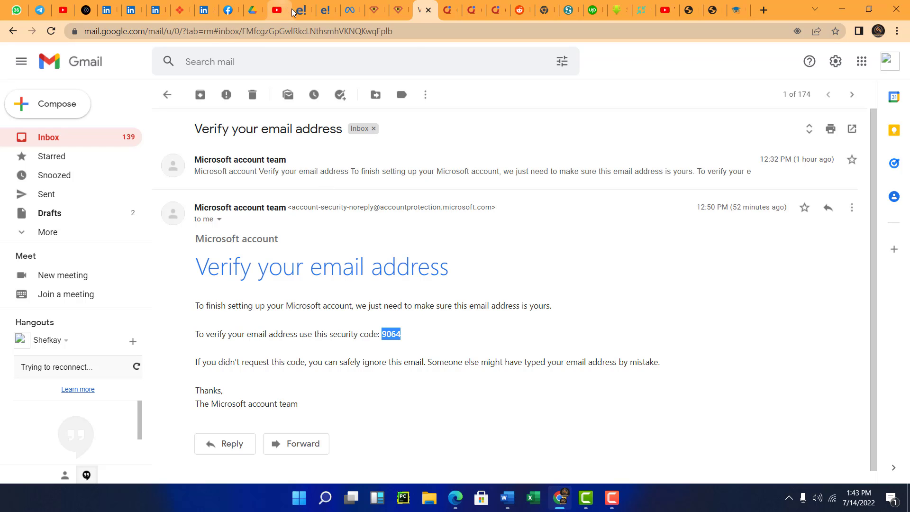
{"action": "left_click", "coordinate": [276, 10]}
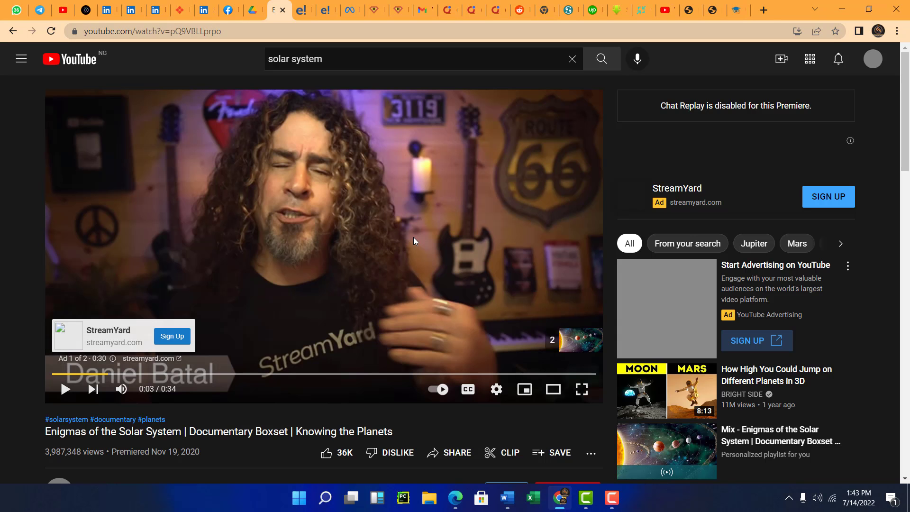
Replace the YouTube search with "History of microsoft" and run the search.
{"action": "left_click", "coordinate": [328, 59]}
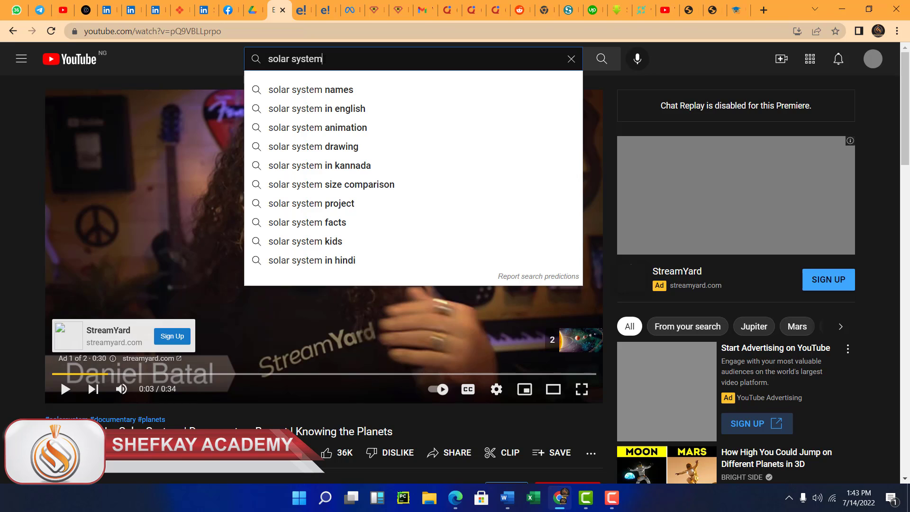
{"action": "key", "text": "ctrl+a"}
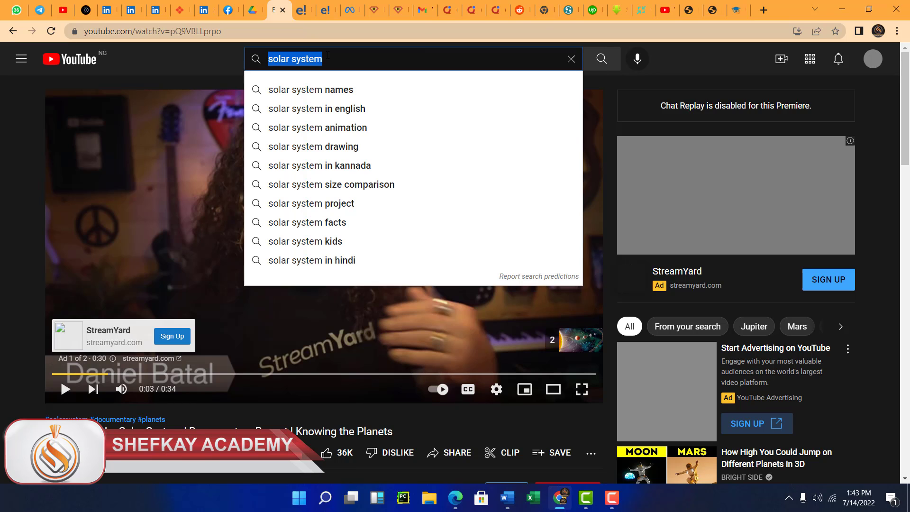
{"action": "type", "text": "H"}
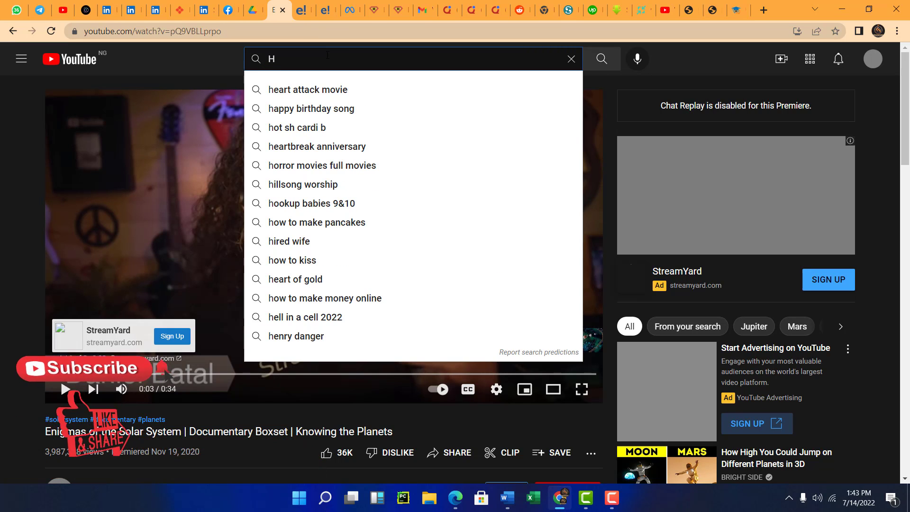
{"action": "type", "text": "istr"}
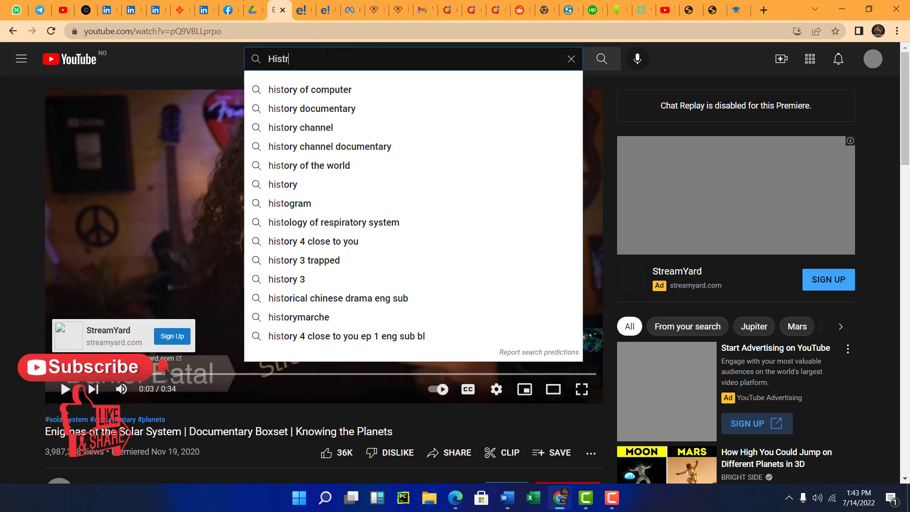
{"action": "key", "text": "BackSpace"}
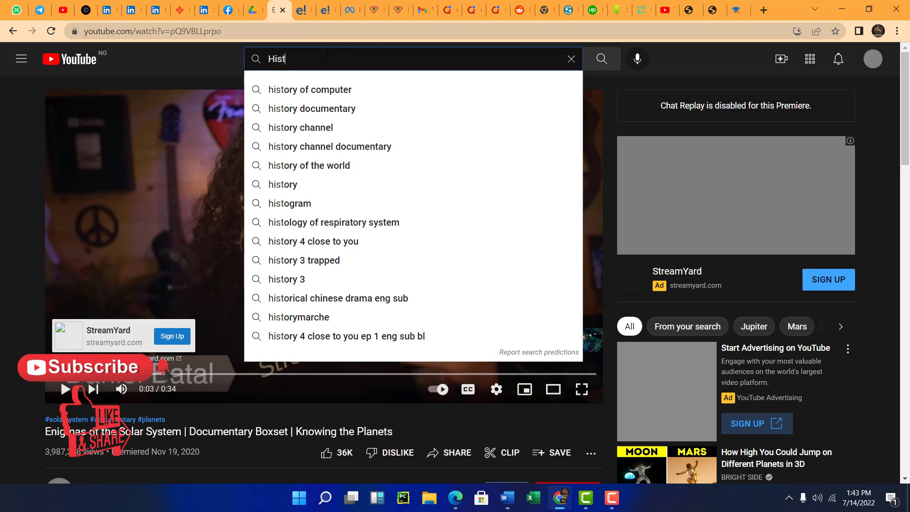
{"action": "type", "text": "o"}
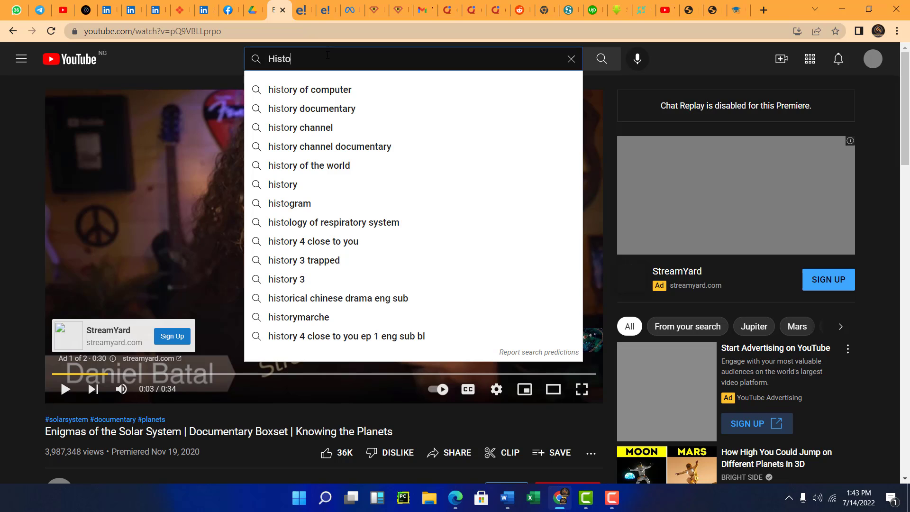
{"action": "type", "text": "ry "}
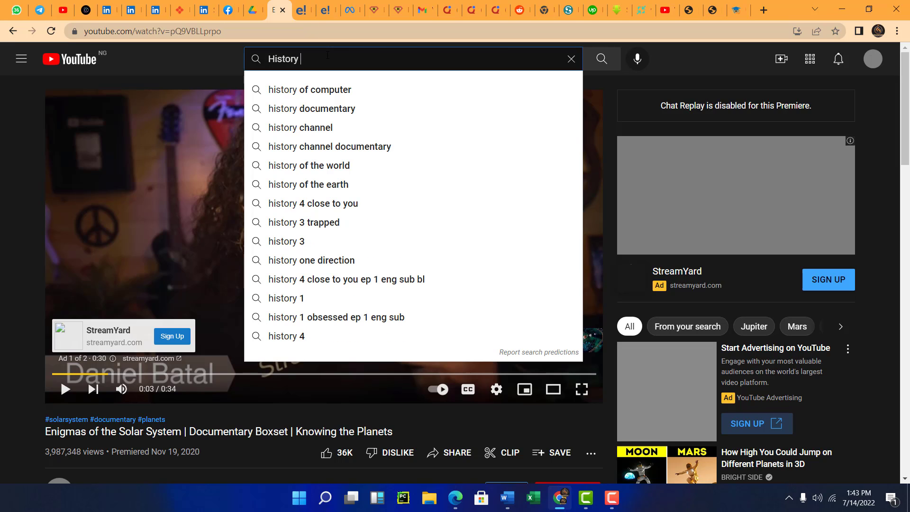
{"action": "type", "text": "of microso"}
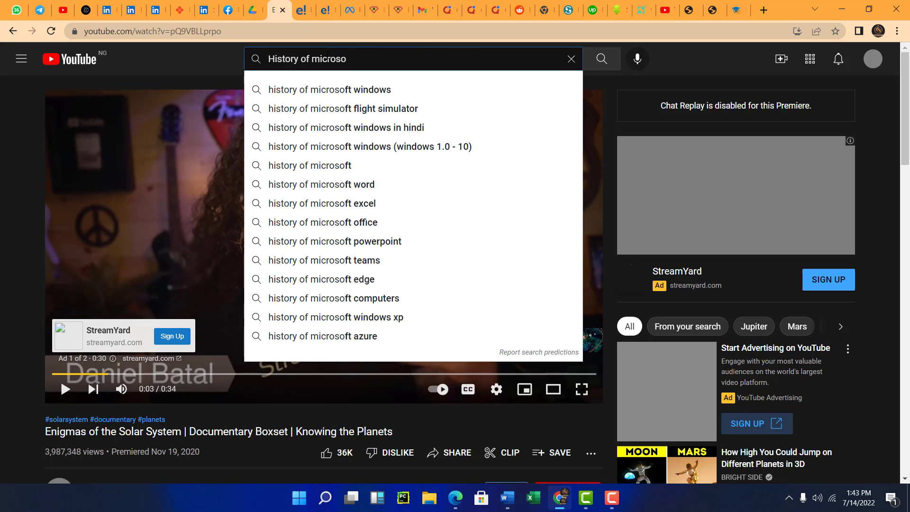
{"action": "type", "text": "ft"}
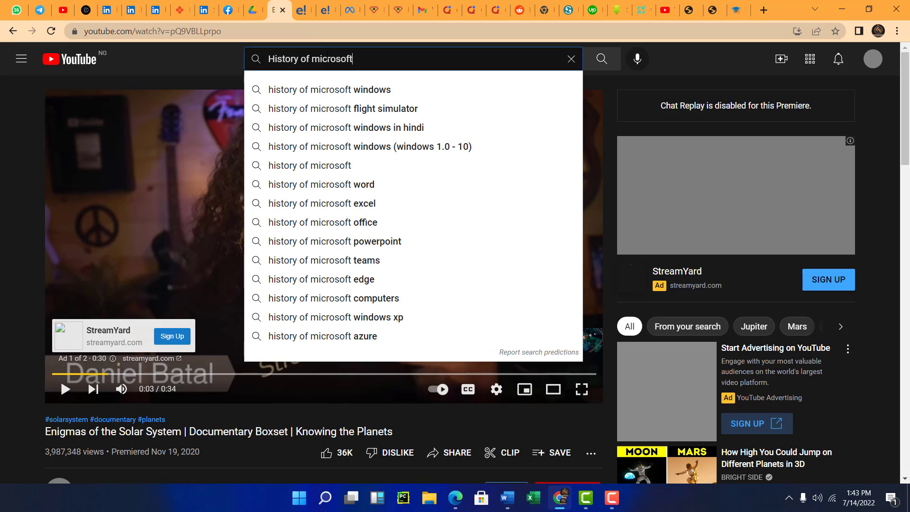
{"action": "key", "text": "Return"}
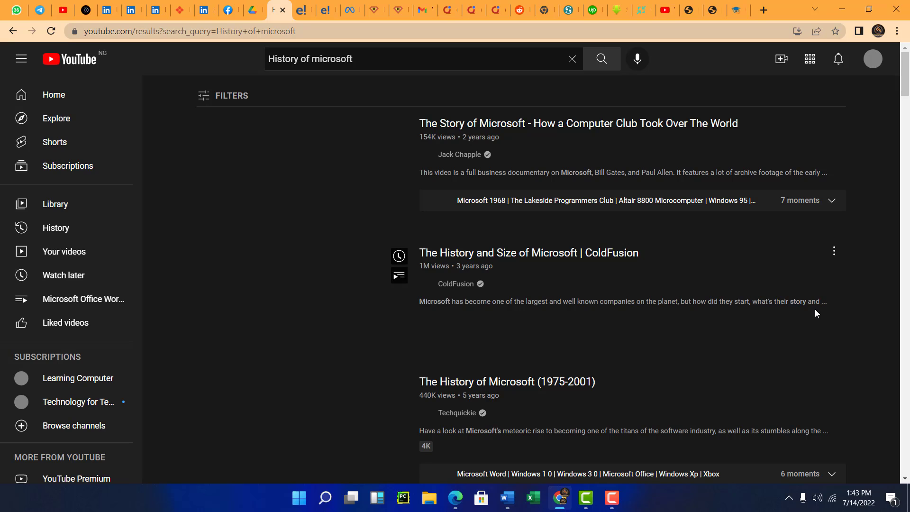
Scroll through the YouTube search results for videos about Microsoft's history.
{"action": "mouse_move", "coordinate": [816, 309]}
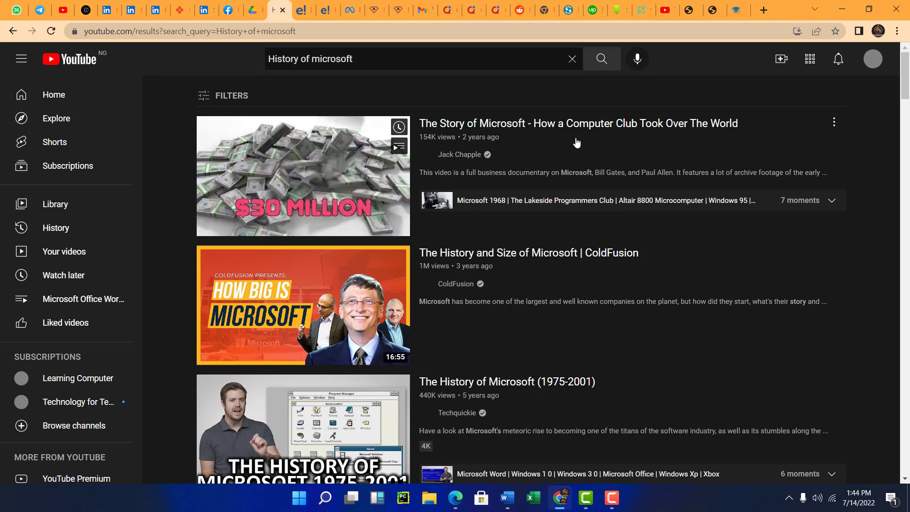
{"action": "scroll", "coordinate": [549, 279], "scroll_direction": "down", "scroll_amount": 5}
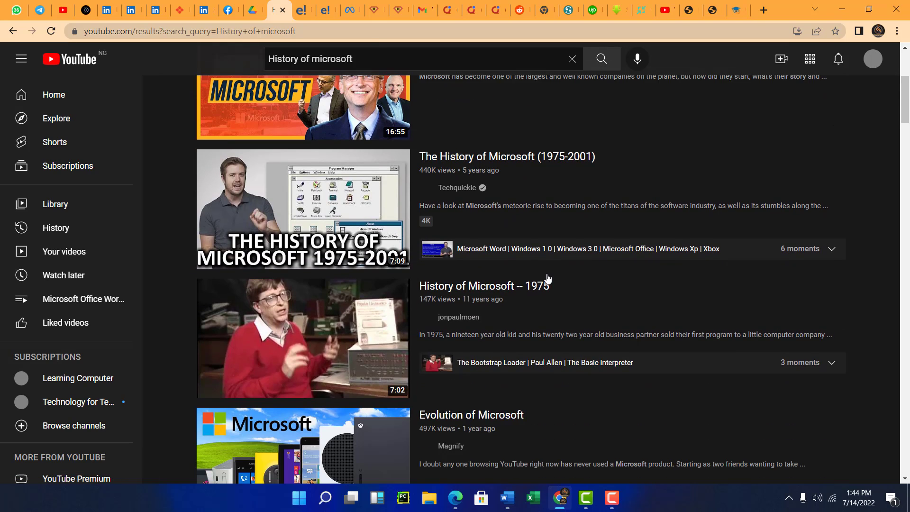
{"action": "scroll", "coordinate": [573, 361], "scroll_direction": "down", "scroll_amount": 1}
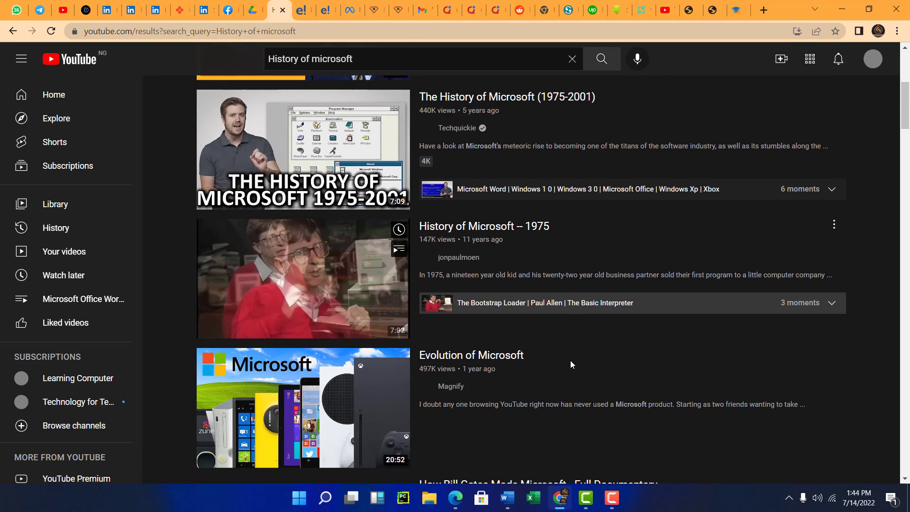
{"action": "scroll", "coordinate": [571, 363], "scroll_direction": "down", "scroll_amount": 3}
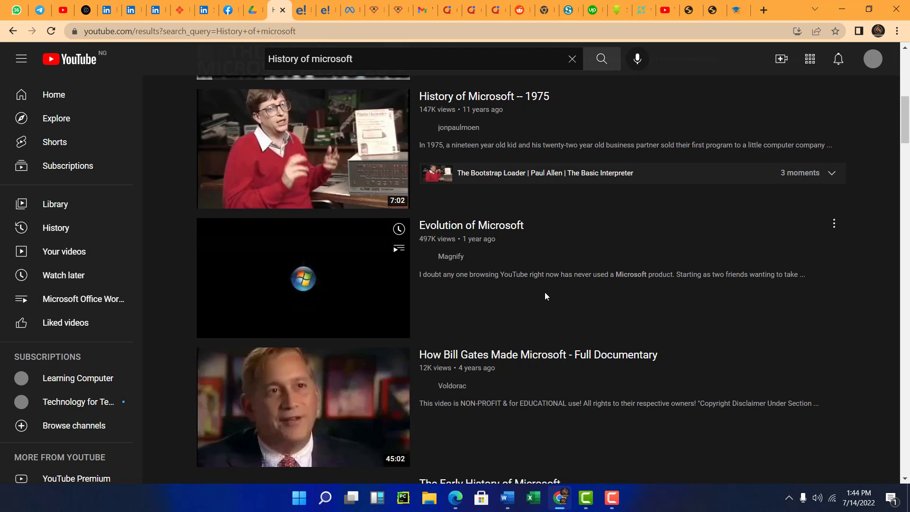
{"action": "scroll", "coordinate": [545, 293], "scroll_direction": "down", "scroll_amount": 6}
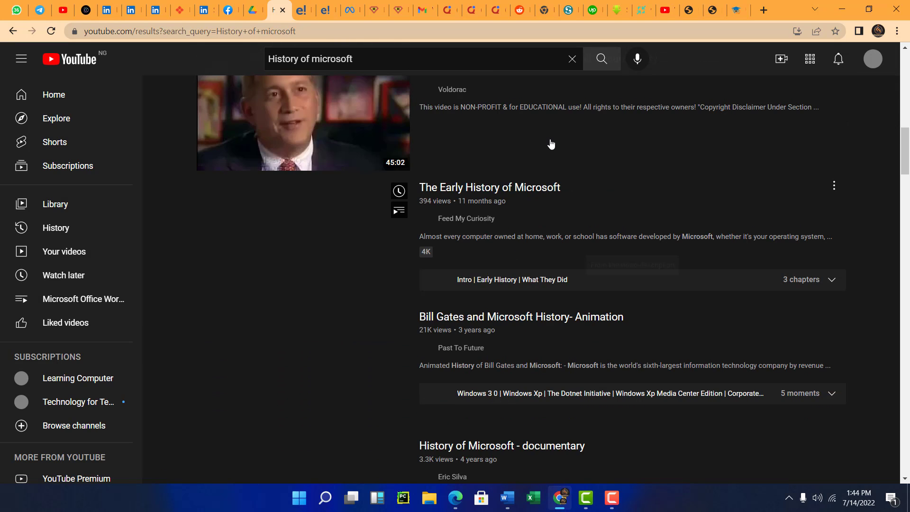
{"action": "scroll", "coordinate": [507, 168], "scroll_direction": "up", "scroll_amount": 6}
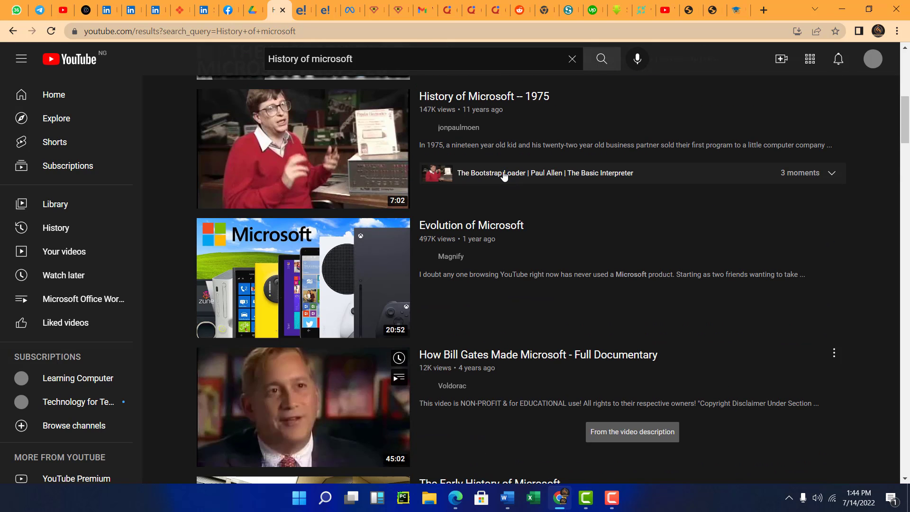
Open the ColdFusion video "The History and Size of Microsoft" and copy its URL from the address bar.
{"action": "scroll", "coordinate": [501, 174], "scroll_direction": "up", "scroll_amount": 5}
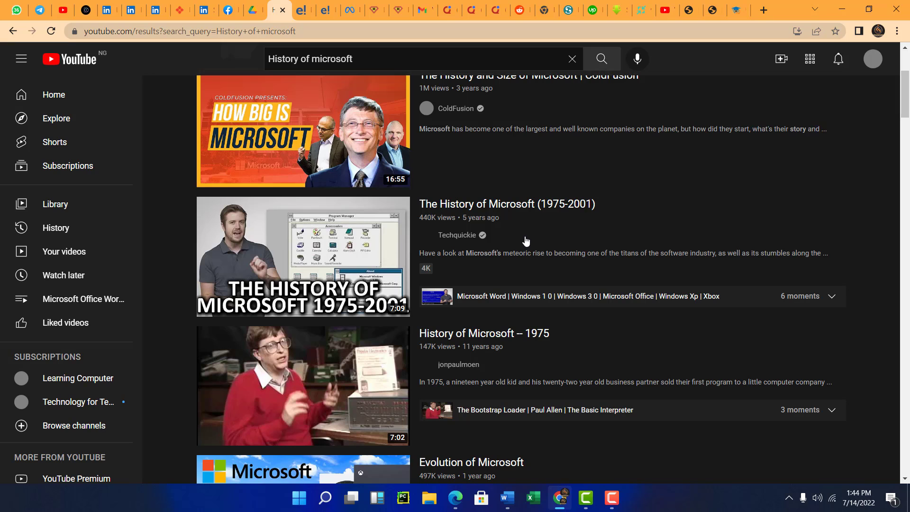
{"action": "scroll", "coordinate": [505, 172], "scroll_direction": "up", "scroll_amount": 4}
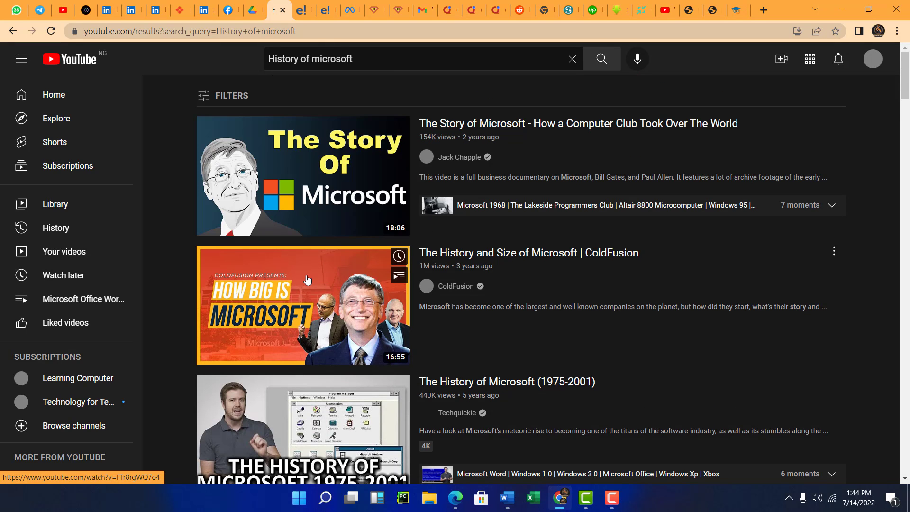
{"action": "mouse_move", "coordinate": [307, 280]}
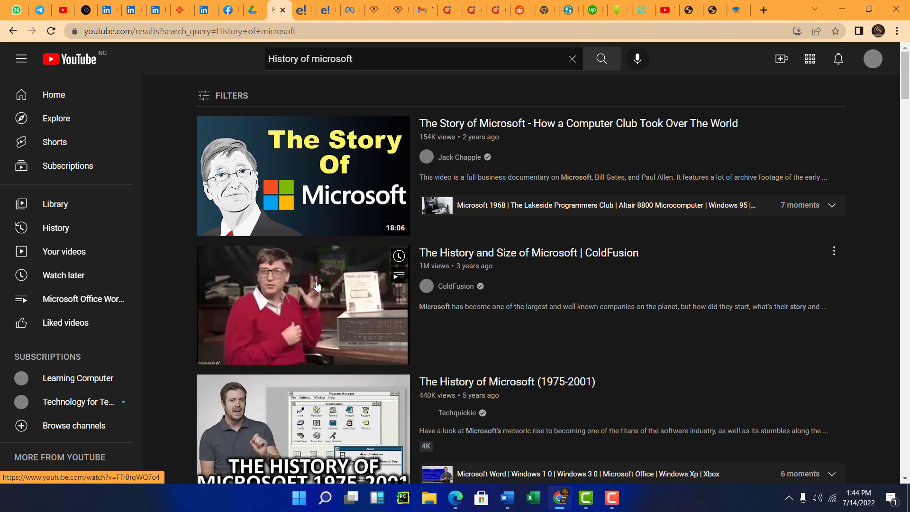
{"action": "left_click", "coordinate": [316, 285]}
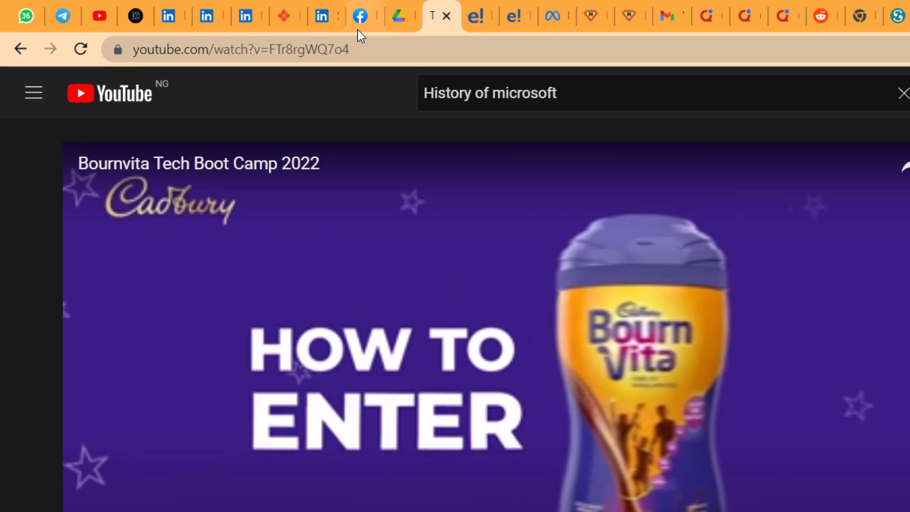
{"action": "left_click", "coordinate": [375, 46]}
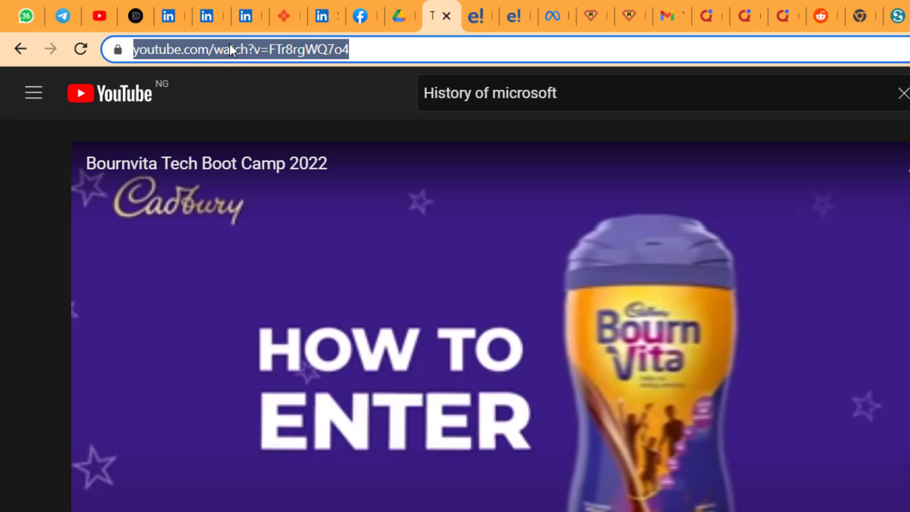
{"action": "right_click", "coordinate": [229, 45]}
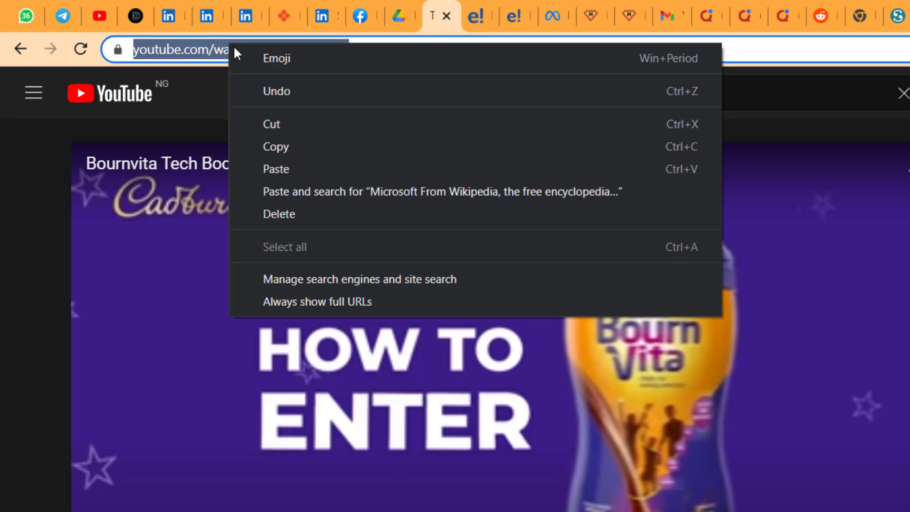
{"action": "left_click", "coordinate": [288, 147]}
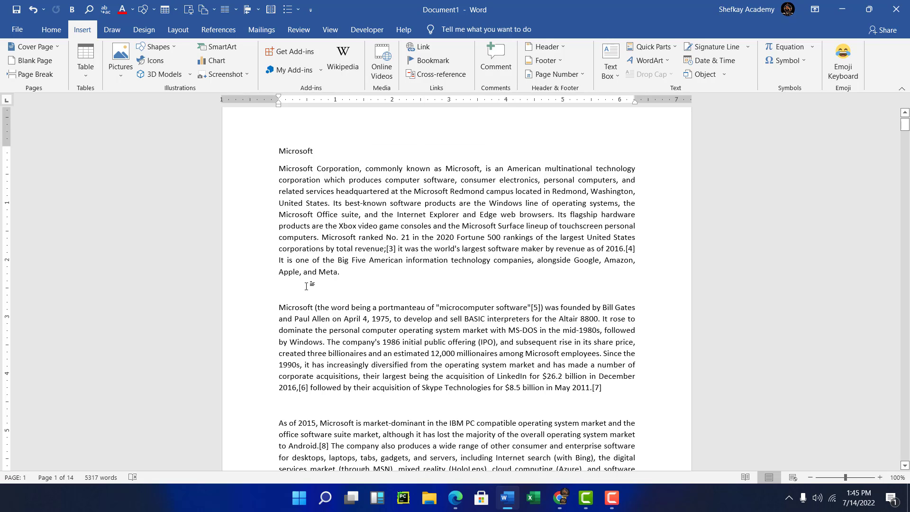
{"action": "key", "text": "ctrl+v"}
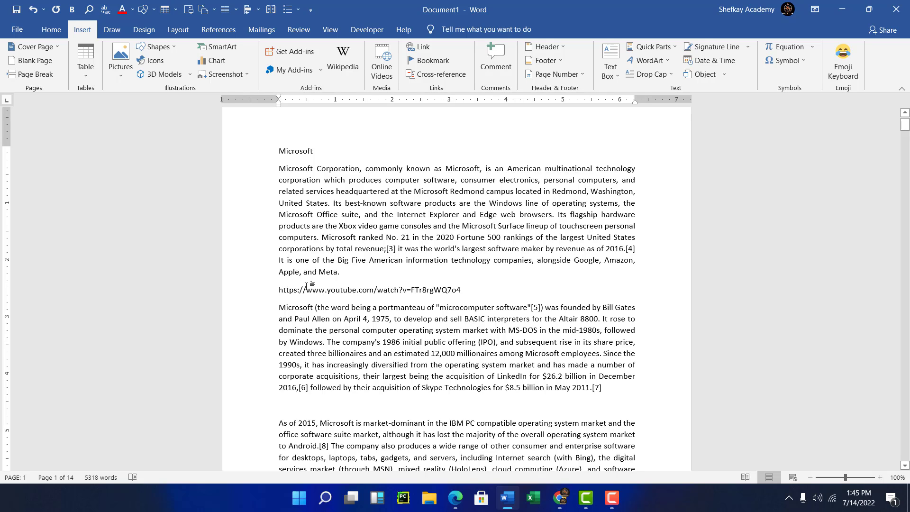
{"action": "key", "text": "Return"}
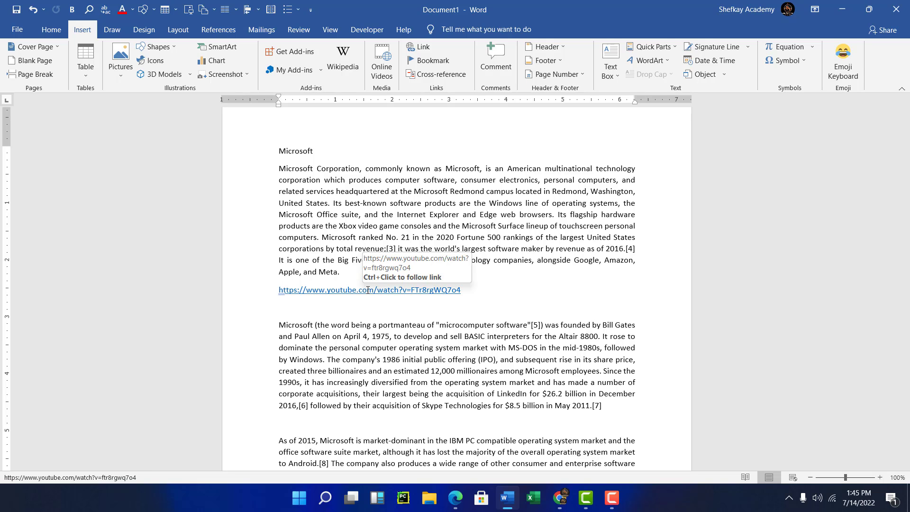
{"action": "key", "text": "ctrl+z"}
{"action": "key", "text": "ctrl+z"}
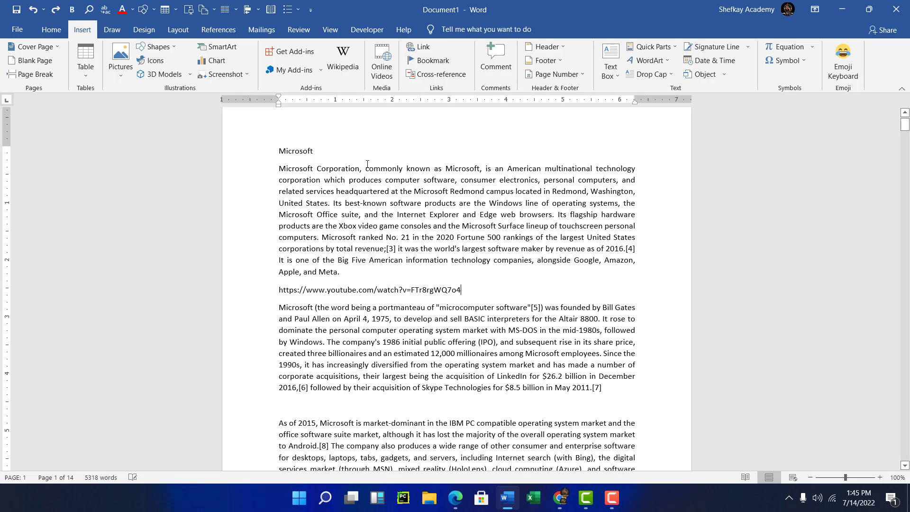
{"action": "key", "text": "ctrl+z"}
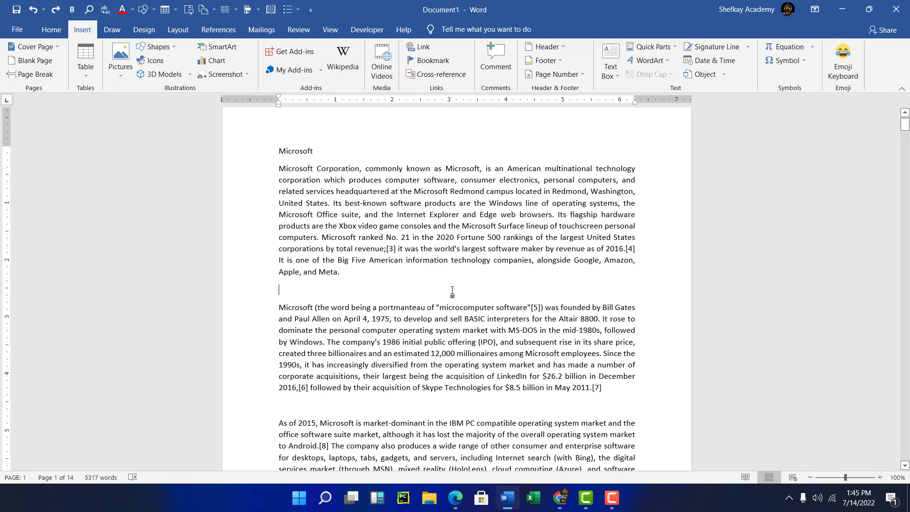
Insert the copied YouTube URL as an online video on the blank line below the first paragraph.
{"action": "left_click", "coordinate": [384, 56]}
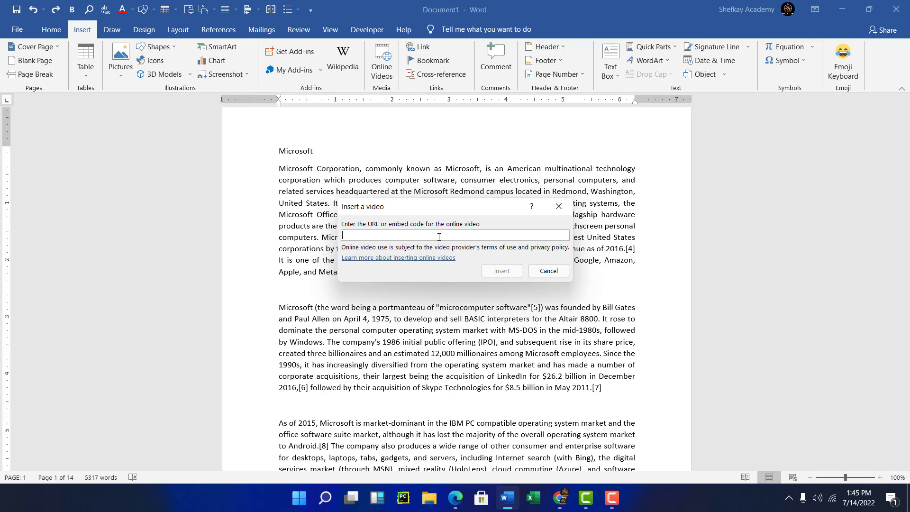
{"action": "key", "text": "ctrl+v"}
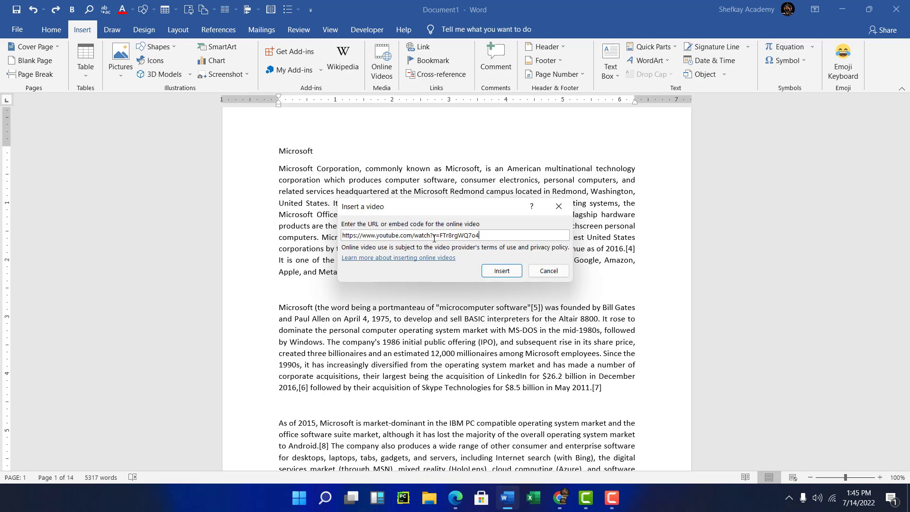
{"action": "left_click", "coordinate": [505, 274]}
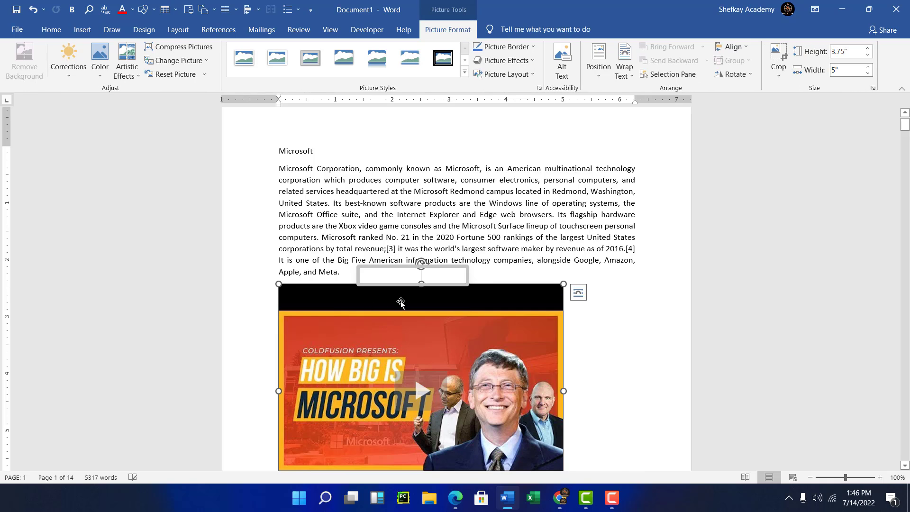
Enlarge the inserted video by its corner to about 4.72" high and 6.29" wide.
{"action": "scroll", "coordinate": [400, 300], "scroll_direction": "down", "scroll_amount": 3}
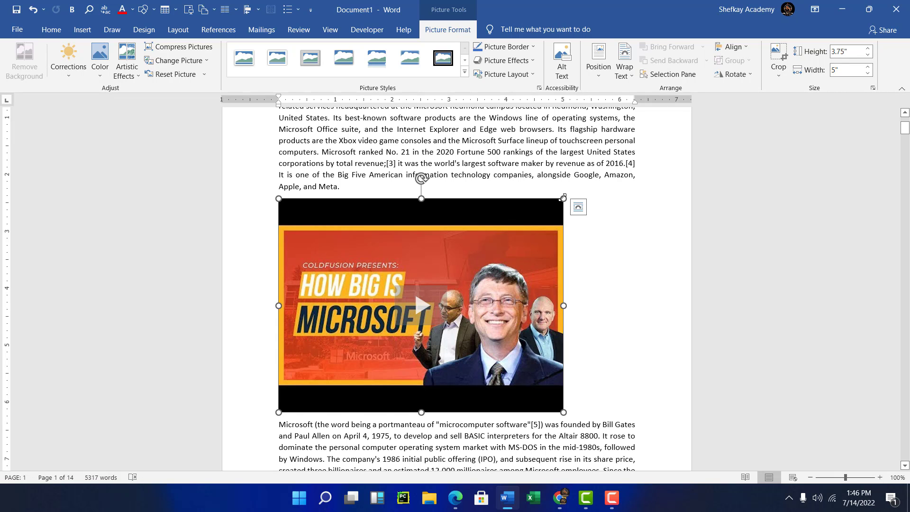
{"action": "left_click_drag", "start_coordinate": [563, 198], "coordinate": [629, 189]}
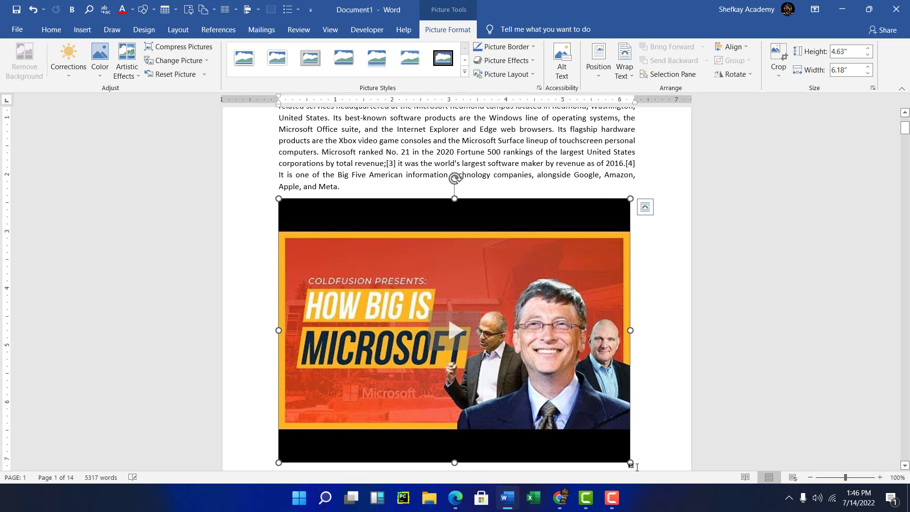
{"action": "left_click_drag", "start_coordinate": [631, 462], "coordinate": [637, 467]}
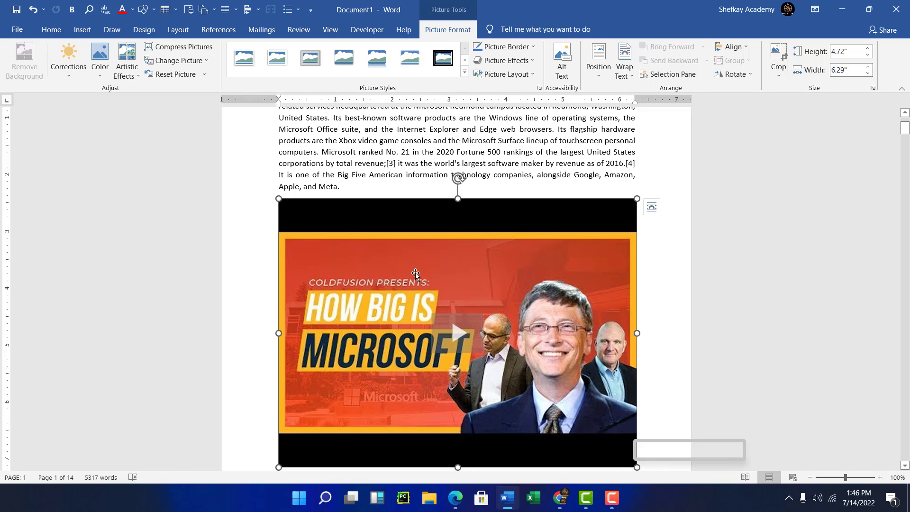
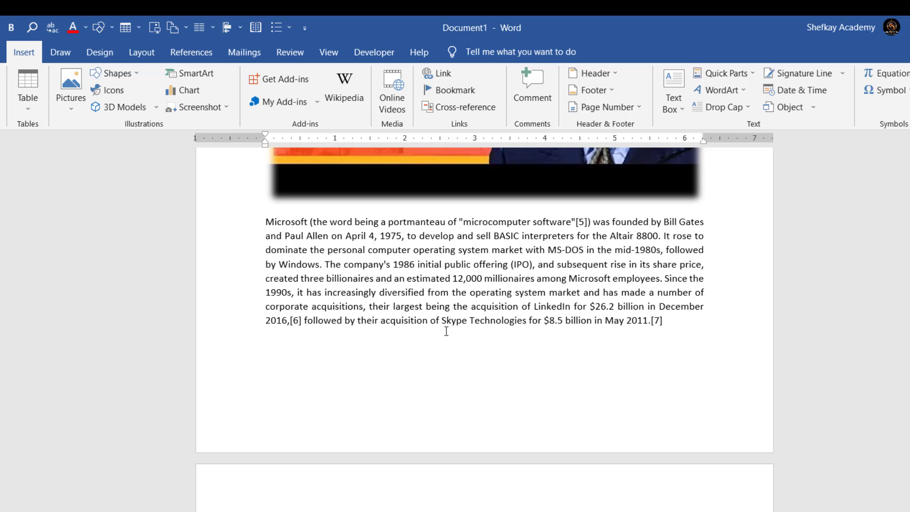
Switch to Edge and copy the Microsoft Wikipedia article's URL from the address bar.
{"action": "scroll", "coordinate": [449, 333], "scroll_direction": "up", "scroll_amount": 2}
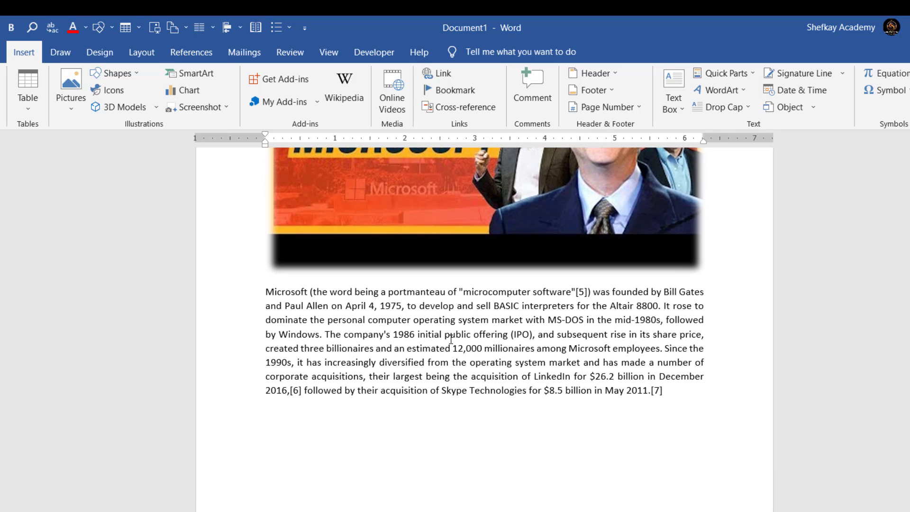
{"action": "scroll", "coordinate": [451, 339], "scroll_direction": "up", "scroll_amount": 4}
{"action": "scroll", "coordinate": [452, 346], "scroll_direction": "up", "scroll_amount": 5}
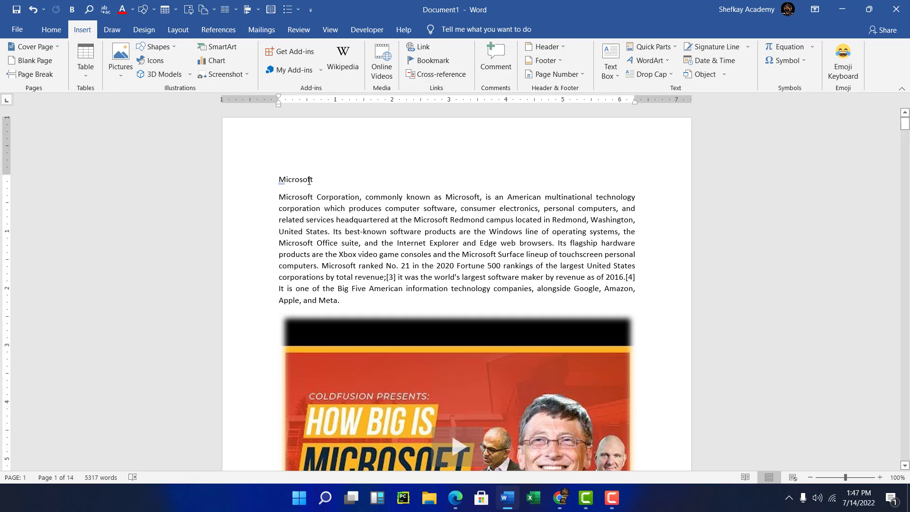
{"action": "left_click", "coordinate": [559, 498]}
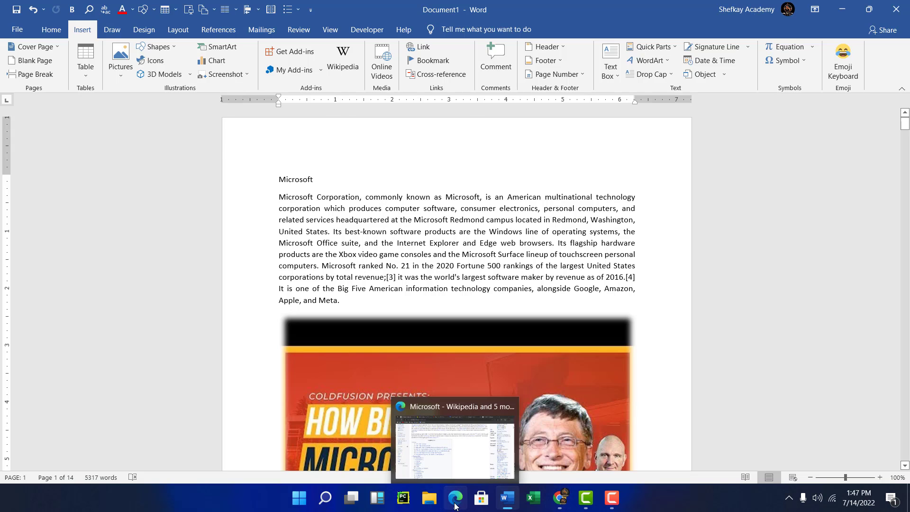
{"action": "left_click", "coordinate": [462, 498]}
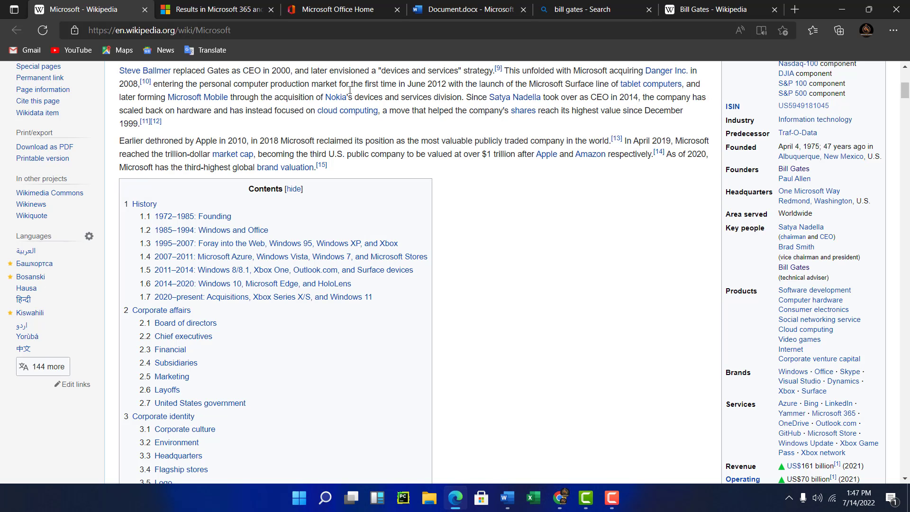
{"action": "scroll", "coordinate": [246, 110], "scroll_direction": "up", "scroll_amount": 7}
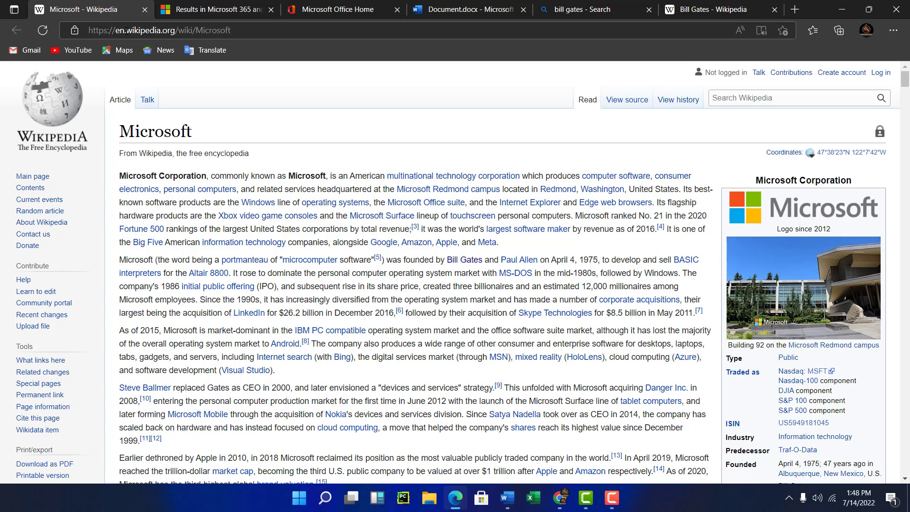
{"action": "left_click", "coordinate": [239, 32]}
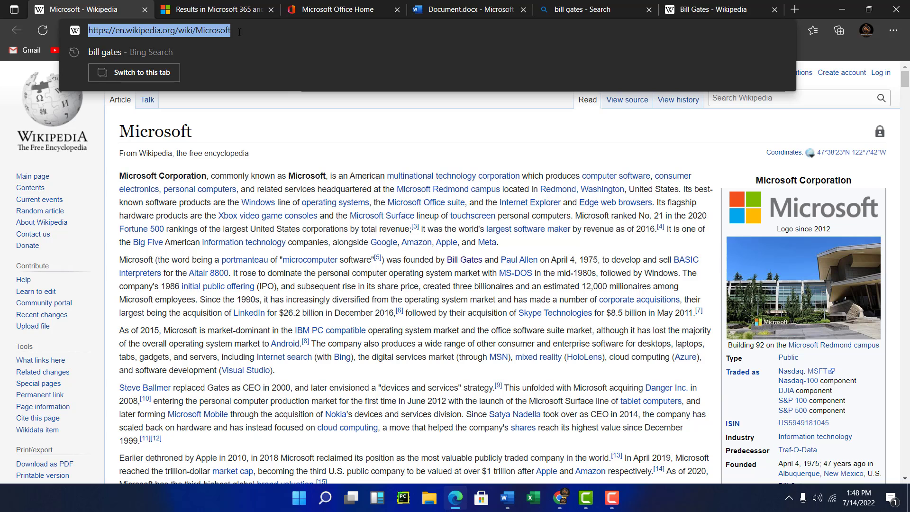
{"action": "left_click", "coordinate": [833, 10]}
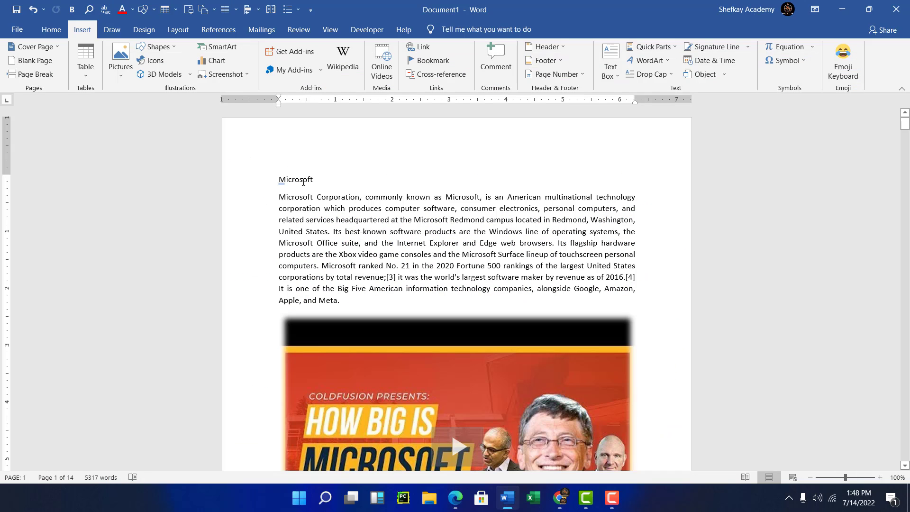
Select the 'Microsoft' heading at the top of the document and open the Insert Hyperlink dialog.
{"action": "double_click", "coordinate": [289, 179]}
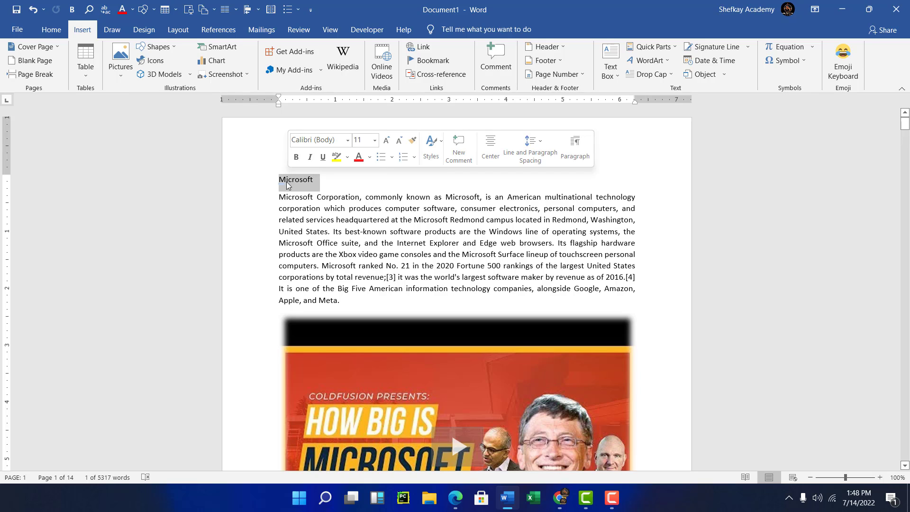
{"action": "left_click", "coordinate": [294, 180]}
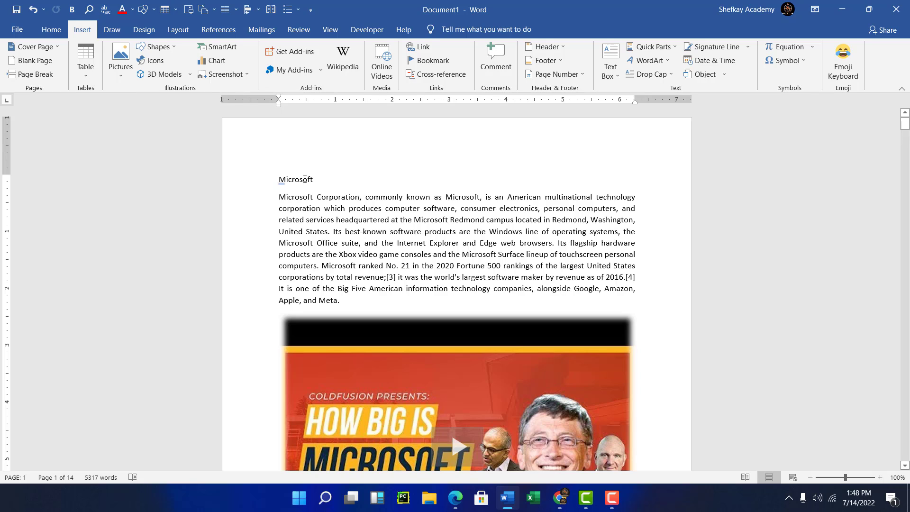
{"action": "left_click_drag", "start_coordinate": [318, 180], "coordinate": [277, 181]}
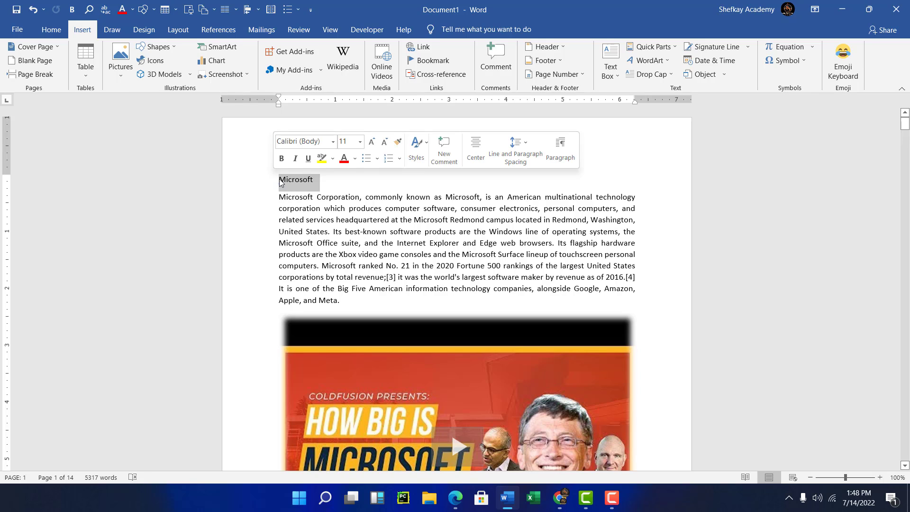
{"action": "left_click", "coordinate": [420, 46]}
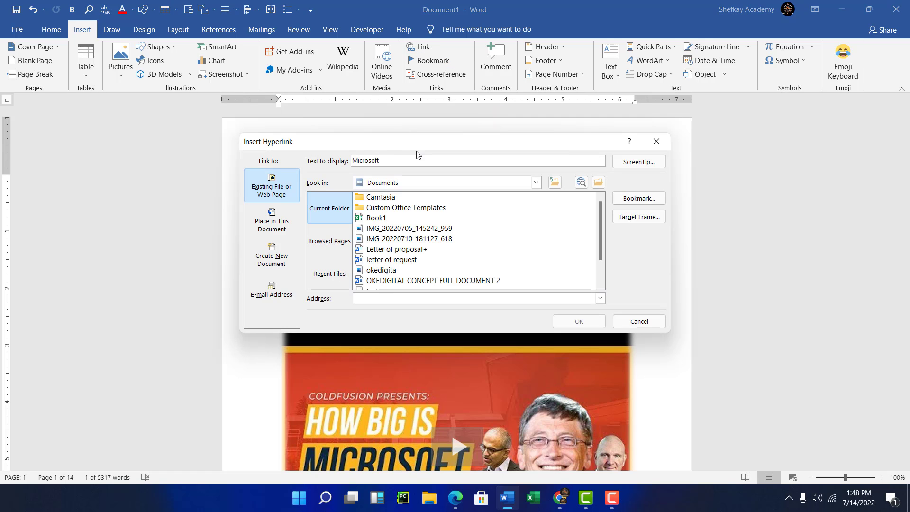
{"action": "left_click_drag", "start_coordinate": [412, 146], "coordinate": [412, 134]}
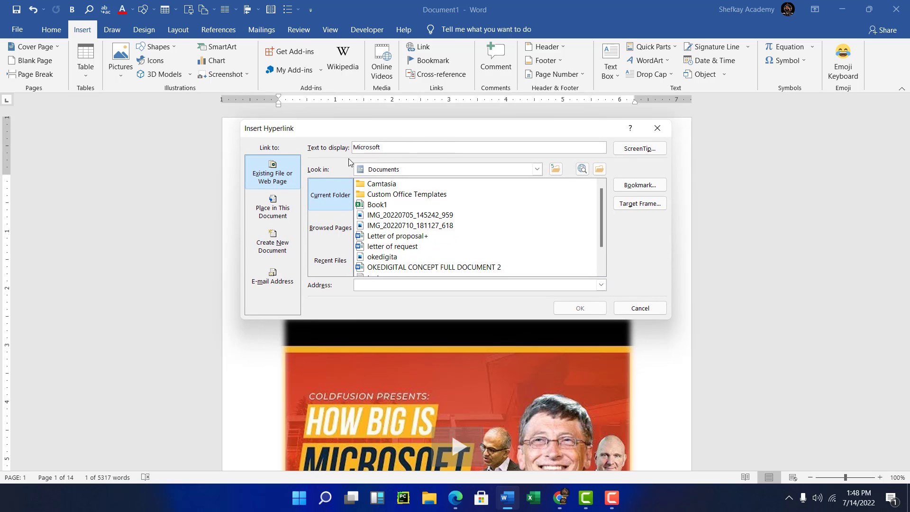
{"action": "left_click", "coordinate": [276, 178]}
{"action": "left_click_drag", "start_coordinate": [363, 133], "coordinate": [355, 154]}
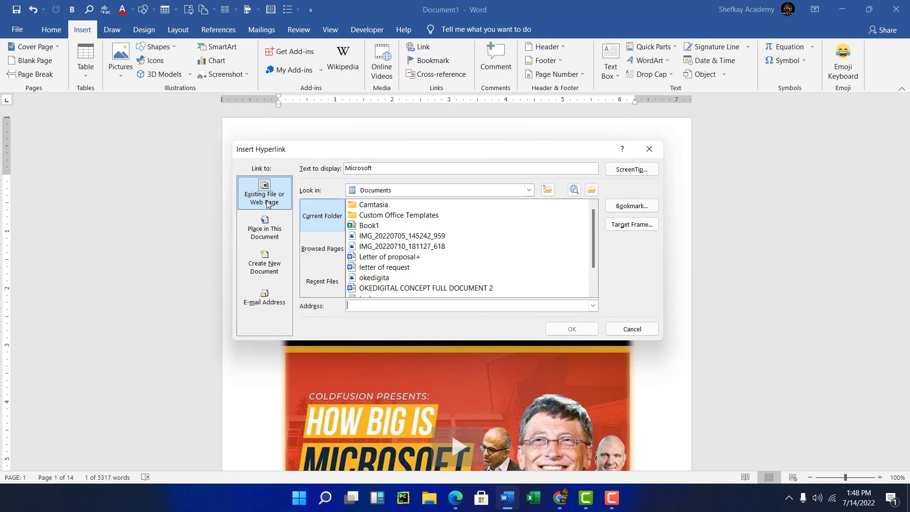
{"action": "left_click", "coordinate": [266, 201]}
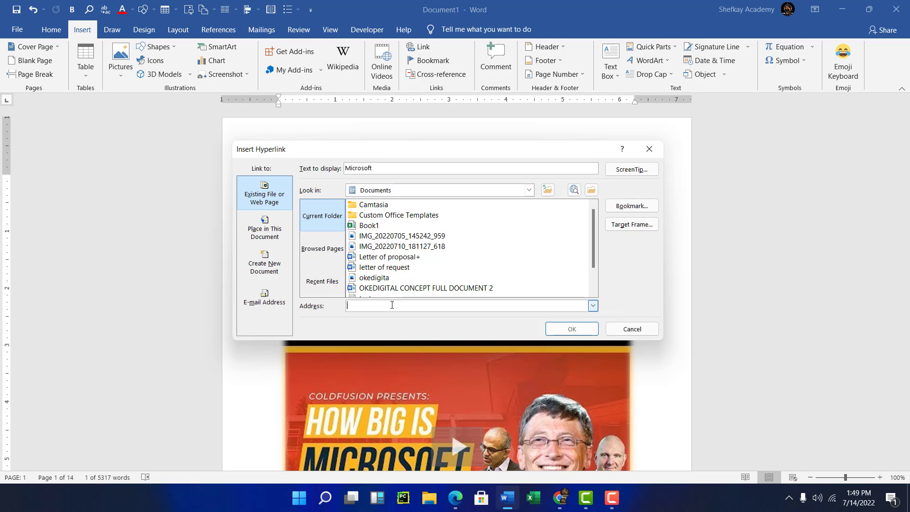
{"action": "type", "text": "https://en.wikipedia.org/wiki/Microsoft"}
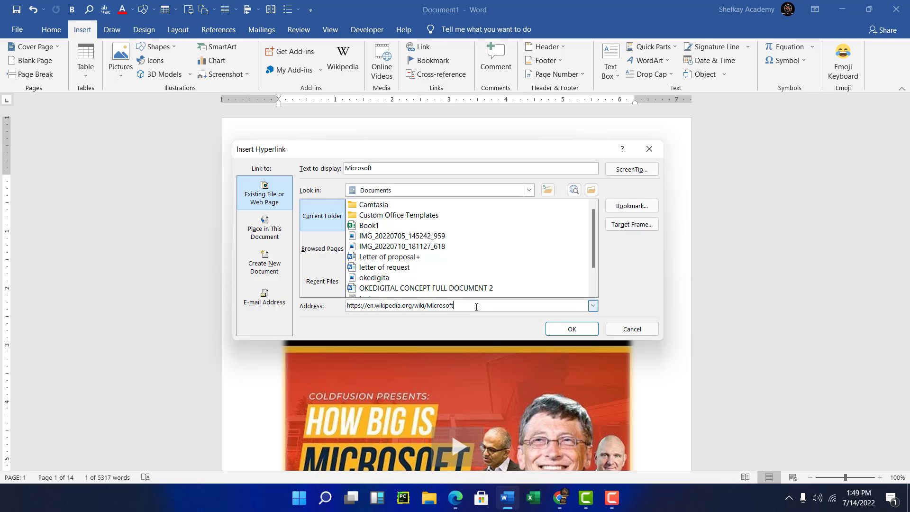
{"action": "left_click_drag", "start_coordinate": [475, 310], "coordinate": [349, 317]}
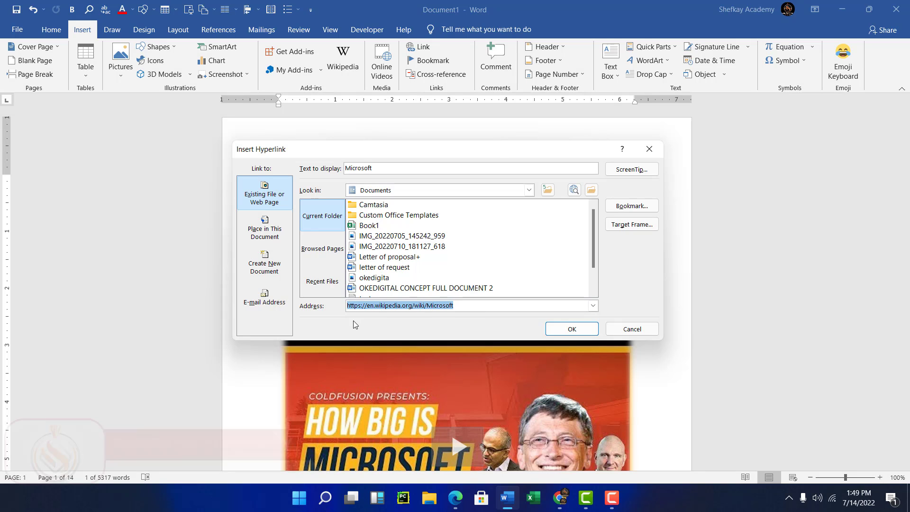
{"action": "left_click", "coordinate": [374, 168]}
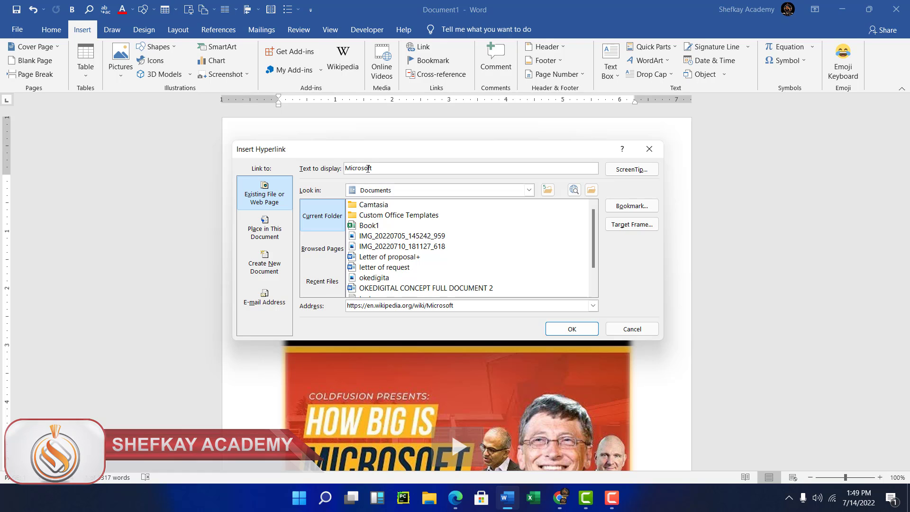
{"action": "left_click", "coordinate": [566, 329]}
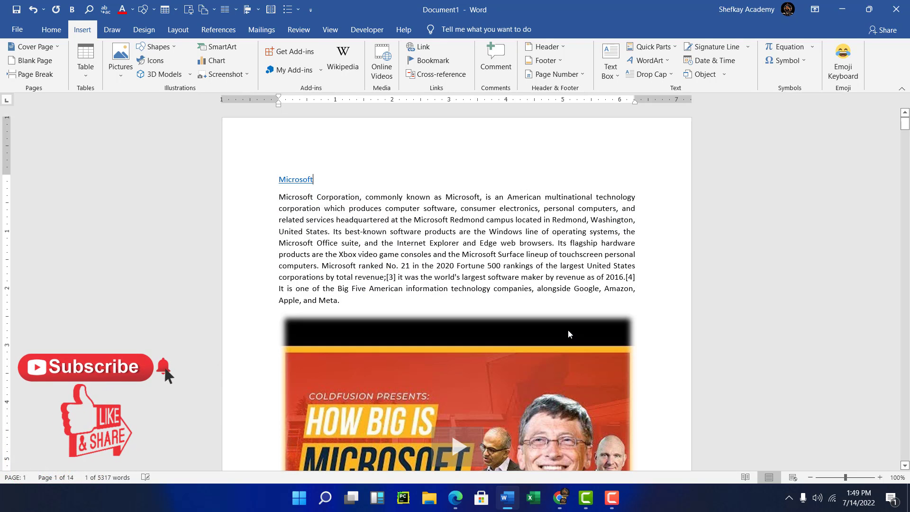
{"action": "left_click", "coordinate": [336, 208]}
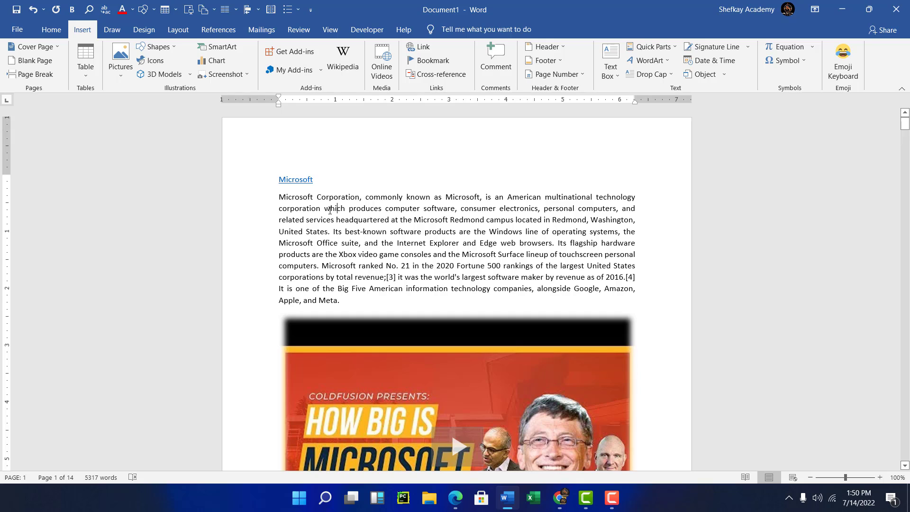
Follow the 'Microsoft' hyperlink and open it in Google Chrome, then return to the document.
{"action": "left_click", "coordinate": [296, 181], "text": "ctrl"}
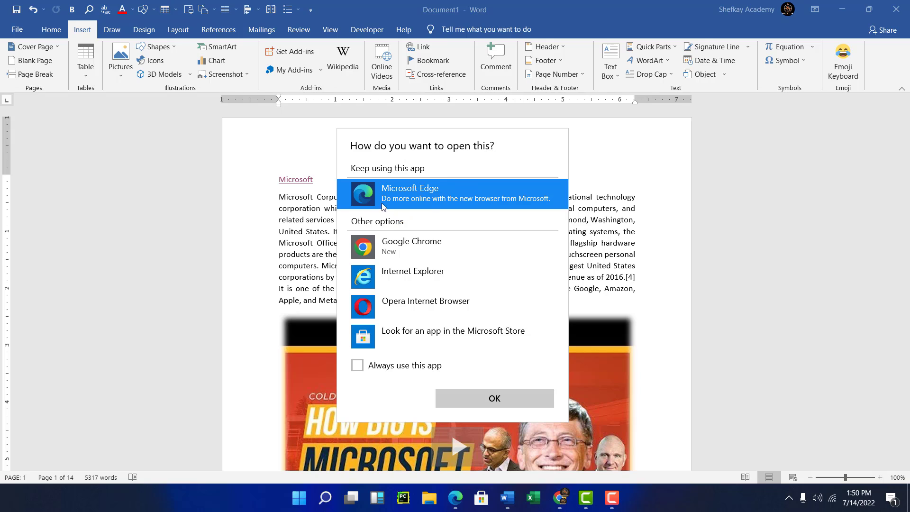
{"action": "left_click", "coordinate": [399, 246]}
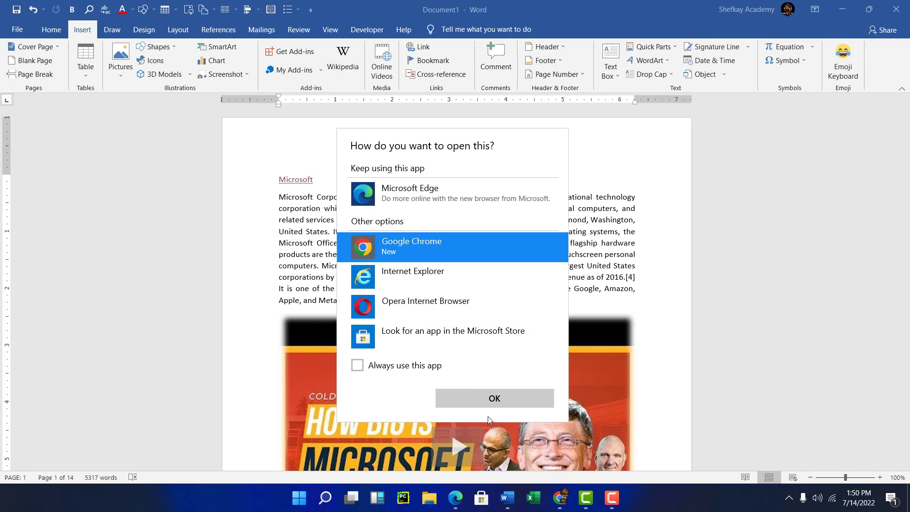
{"action": "left_click", "coordinate": [484, 401]}
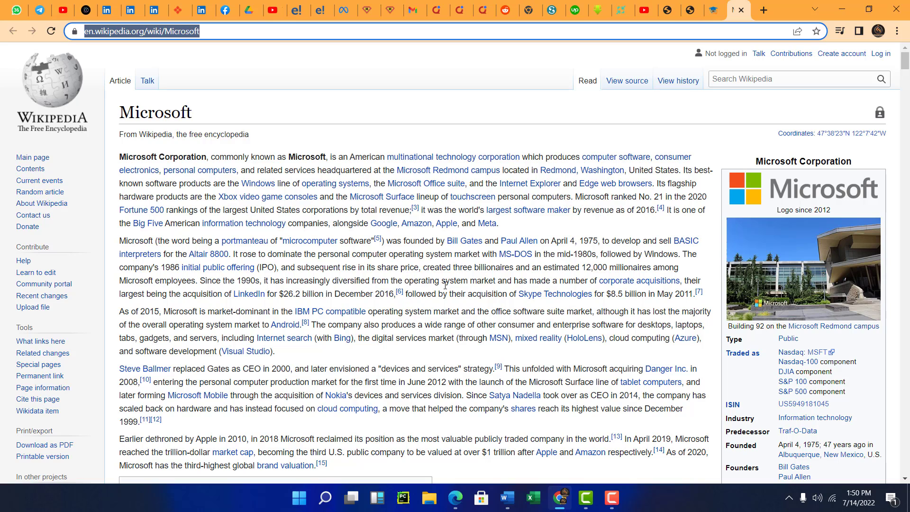
{"action": "scroll", "coordinate": [513, 271], "scroll_direction": "down", "scroll_amount": 7}
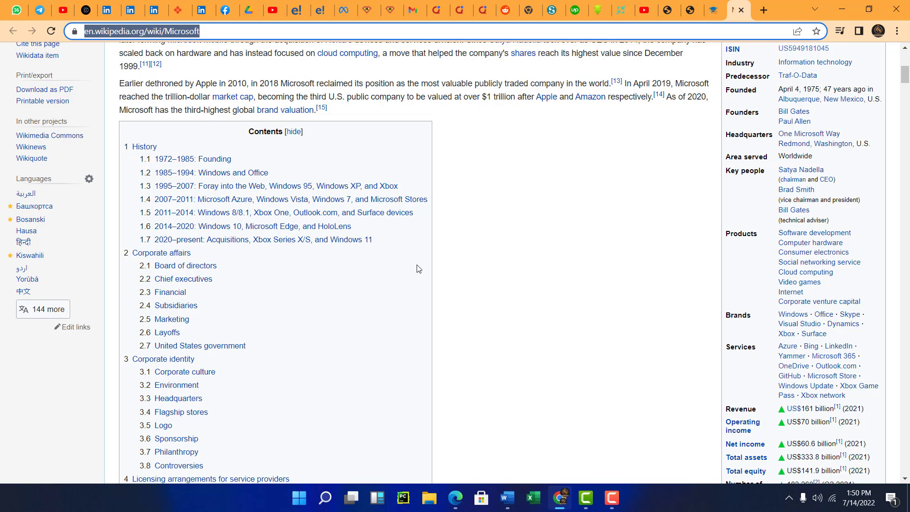
{"action": "left_click", "coordinate": [841, 11]}
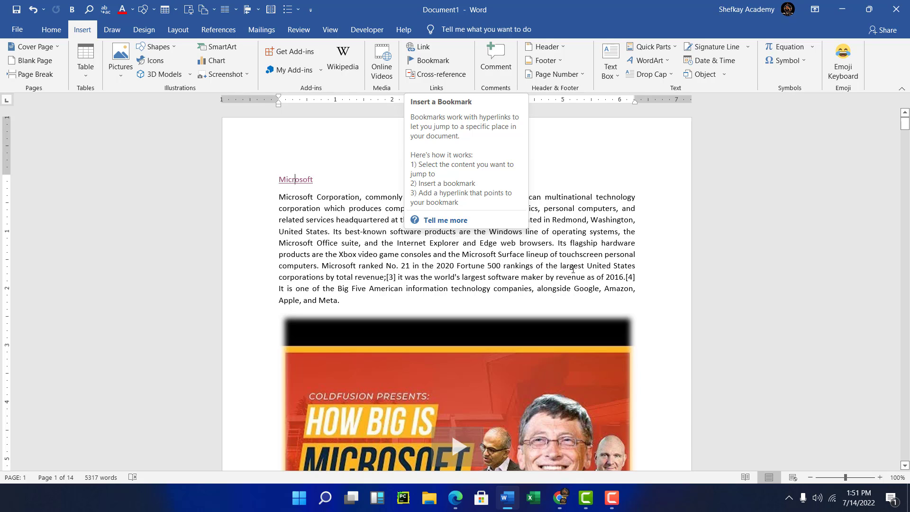
Insert a page break before the 'History' heading that follows the contents list.
{"action": "scroll", "coordinate": [571, 225], "scroll_direction": "down", "scroll_amount": 4}
{"action": "scroll", "coordinate": [571, 225], "scroll_direction": "down", "scroll_amount": 6}
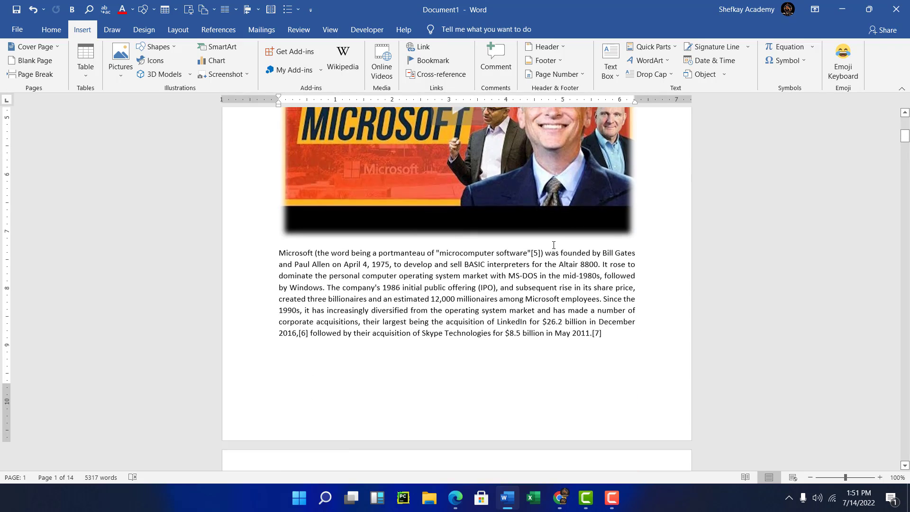
{"action": "scroll", "coordinate": [489, 299], "scroll_direction": "down", "scroll_amount": 10}
{"action": "scroll", "coordinate": [489, 300], "scroll_direction": "down", "scroll_amount": 5}
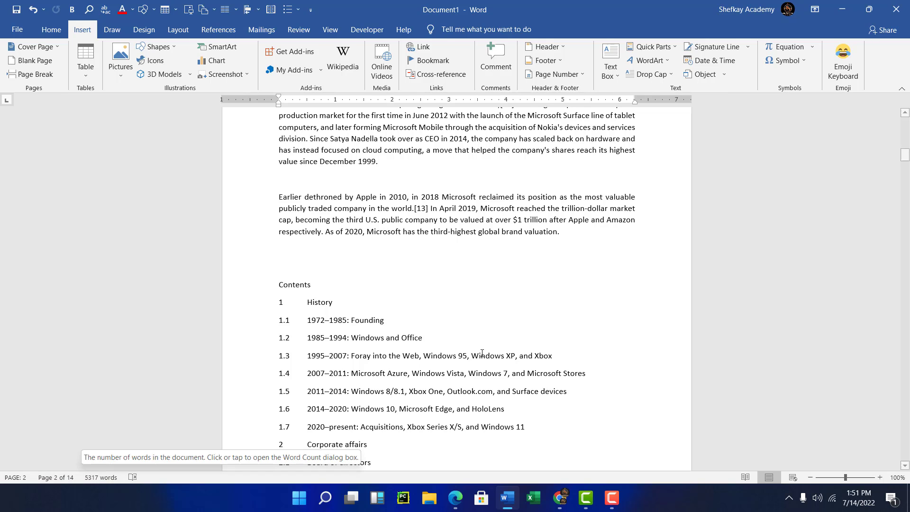
{"action": "scroll", "coordinate": [426, 317], "scroll_direction": "down", "scroll_amount": 2}
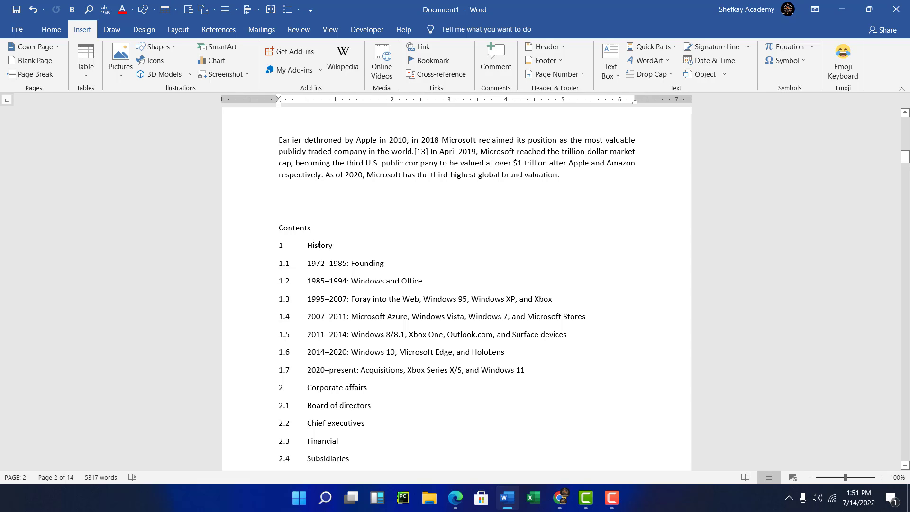
{"action": "scroll", "coordinate": [382, 270], "scroll_direction": "down", "scroll_amount": 12}
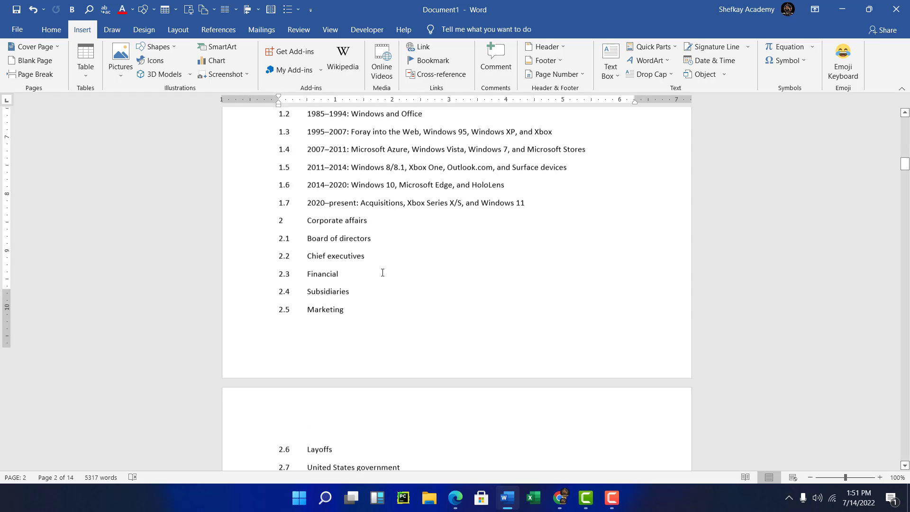
{"action": "scroll", "coordinate": [386, 277], "scroll_direction": "down", "scroll_amount": 15}
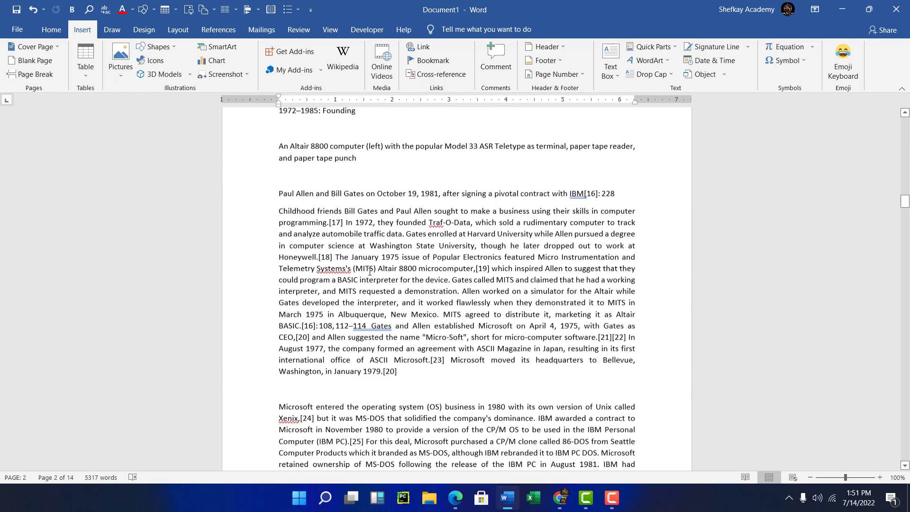
{"action": "scroll", "coordinate": [369, 271], "scroll_direction": "down", "scroll_amount": 8}
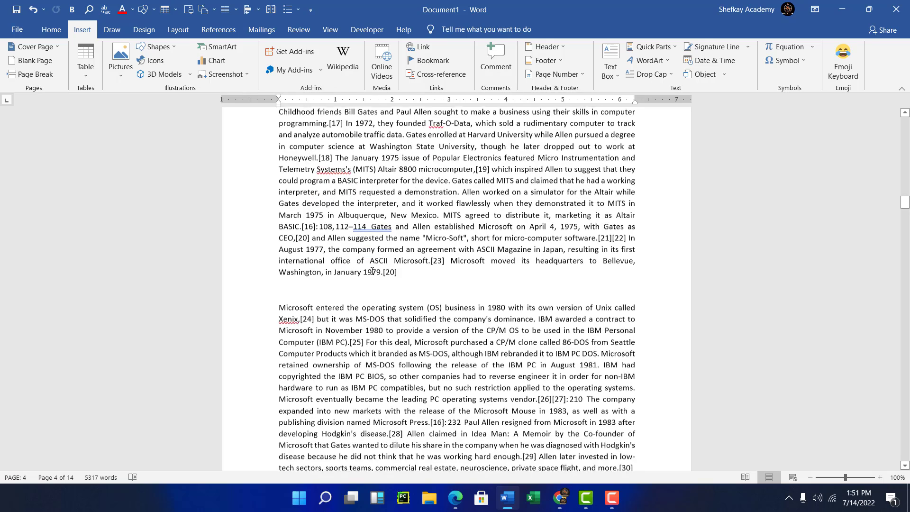
{"action": "scroll", "coordinate": [373, 271], "scroll_direction": "up", "scroll_amount": 18}
{"action": "scroll", "coordinate": [372, 271], "scroll_direction": "up", "scroll_amount": 10}
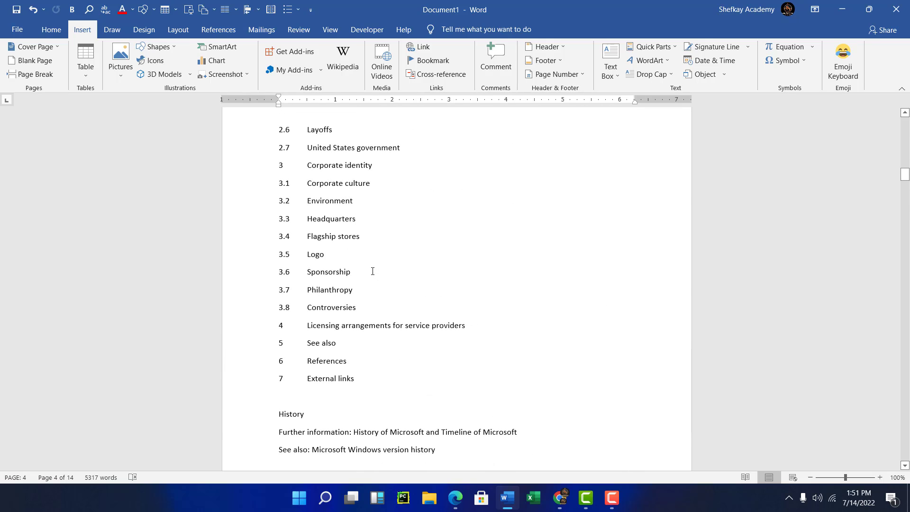
{"action": "scroll", "coordinate": [376, 318], "scroll_direction": "down", "scroll_amount": 1}
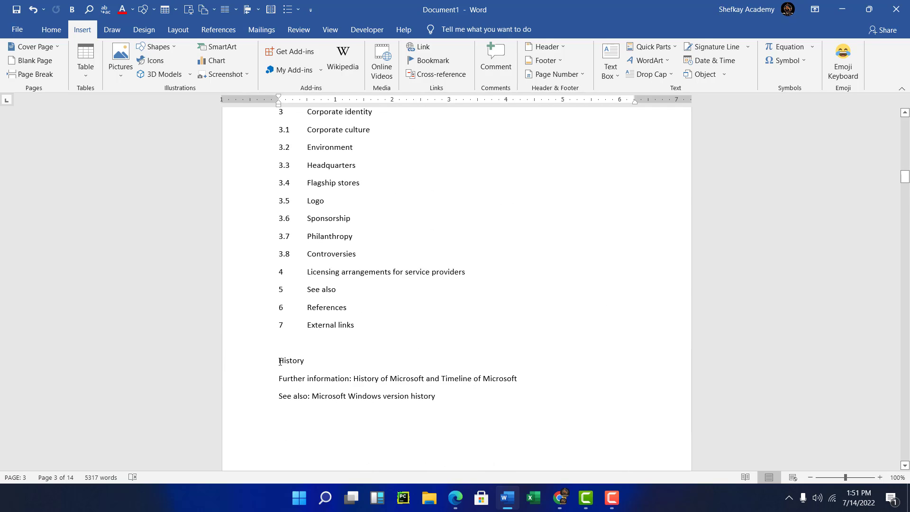
{"action": "key", "text": "ctrl+Return"}
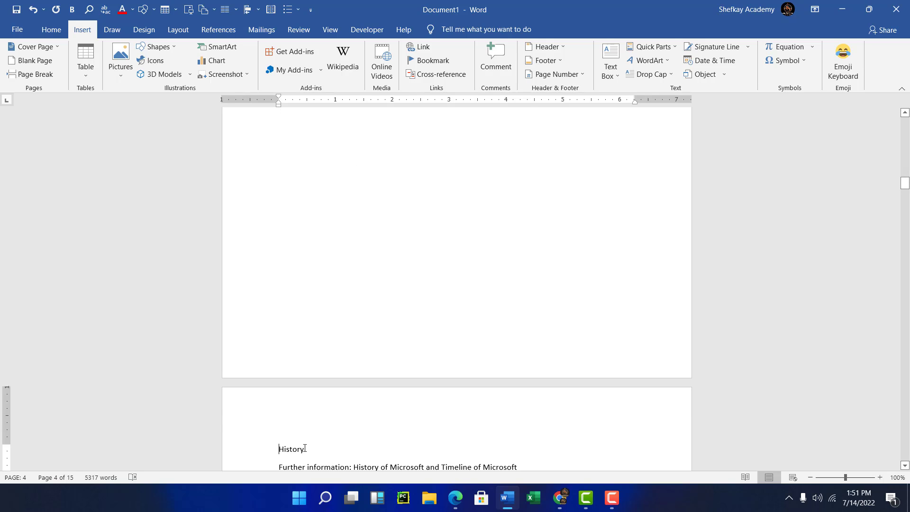
Review the contents list and scroll through to the History section pages.
{"action": "scroll", "coordinate": [304, 448], "scroll_direction": "up", "scroll_amount": 3}
{"action": "scroll", "coordinate": [304, 448], "scroll_direction": "up", "scroll_amount": 8}
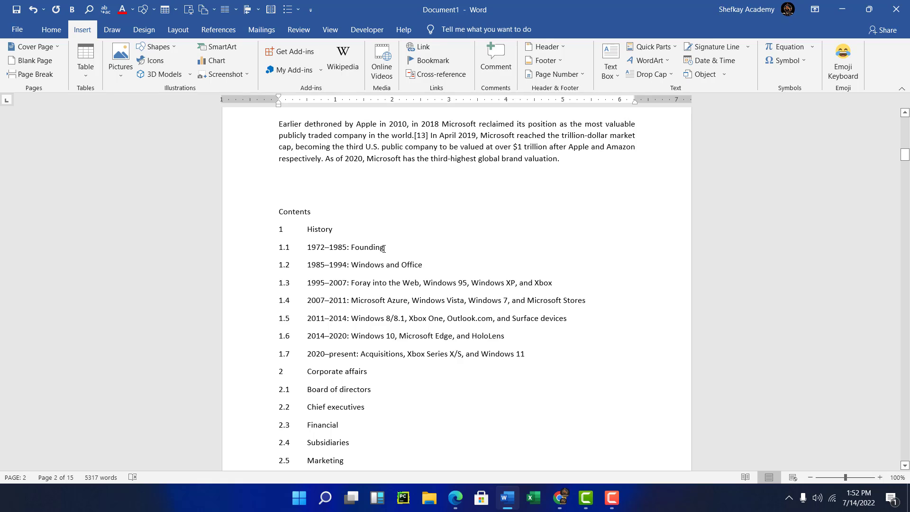
{"action": "triple_click", "coordinate": [357, 247]}
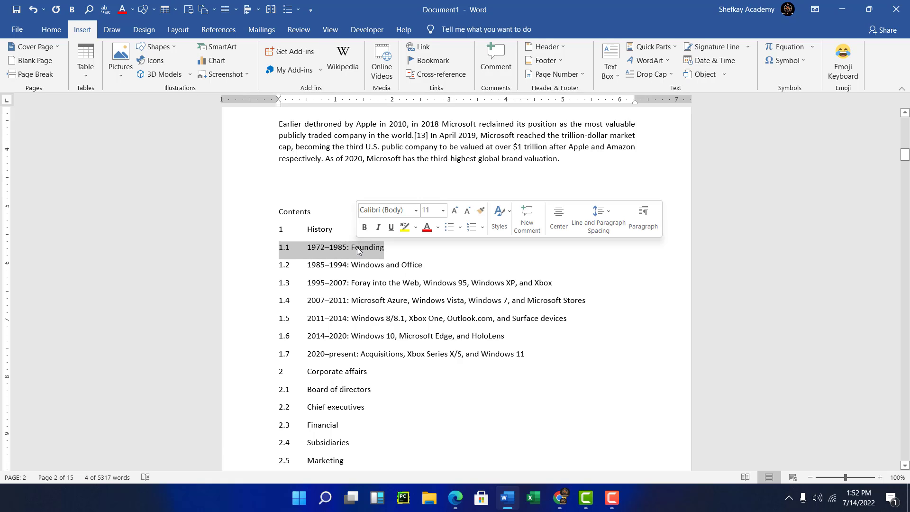
{"action": "scroll", "coordinate": [357, 250], "scroll_direction": "down", "scroll_amount": 4}
{"action": "scroll", "coordinate": [358, 253], "scroll_direction": "down", "scroll_amount": 14}
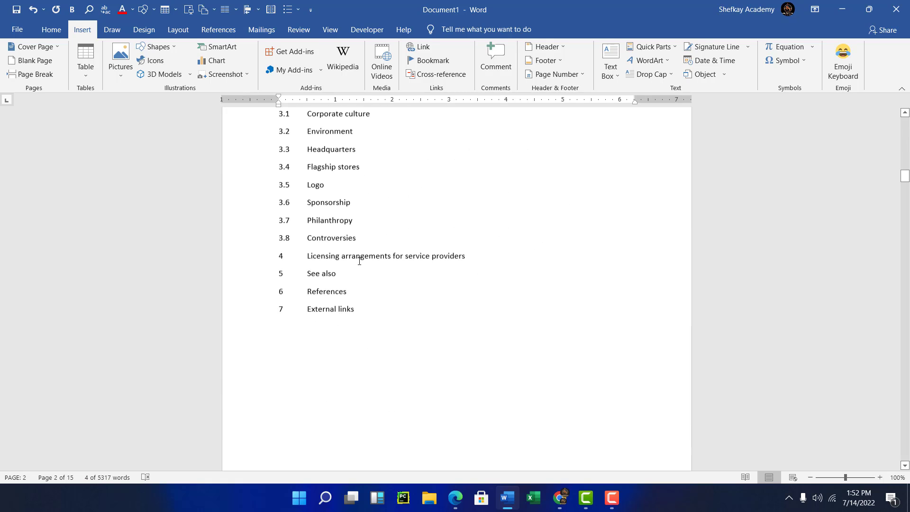
{"action": "scroll", "coordinate": [360, 264], "scroll_direction": "down", "scroll_amount": 9}
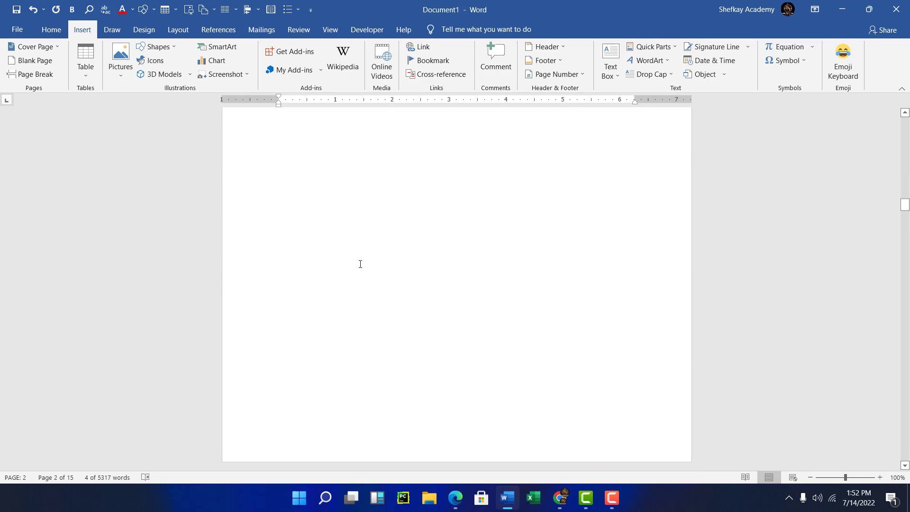
{"action": "scroll", "coordinate": [360, 264], "scroll_direction": "down", "scroll_amount": 3}
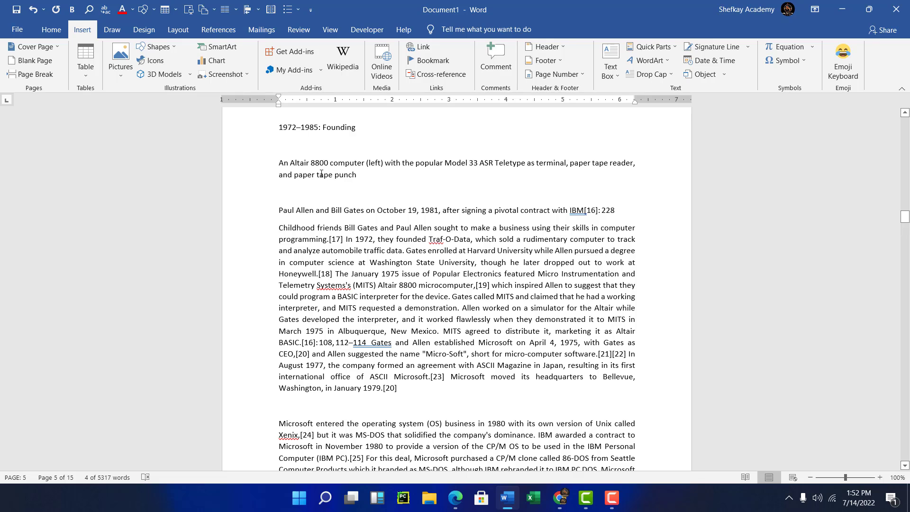
{"action": "scroll", "coordinate": [321, 174], "scroll_direction": "up", "scroll_amount": 7}
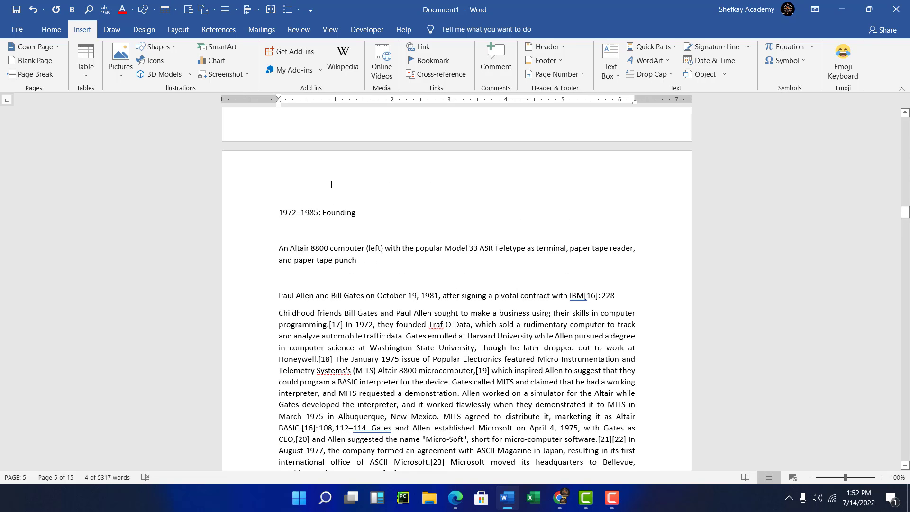
{"action": "scroll", "coordinate": [339, 203], "scroll_direction": "up", "scroll_amount": 10}
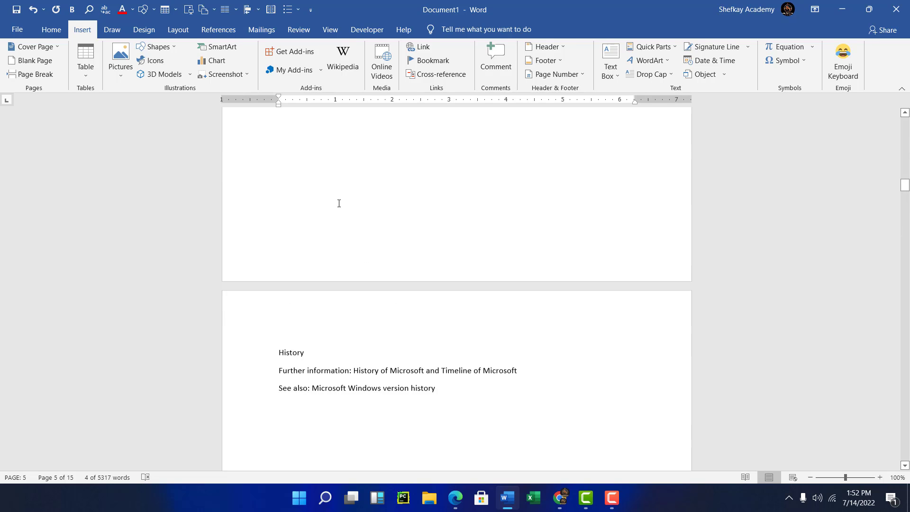
{"action": "scroll", "coordinate": [340, 209], "scroll_direction": "up", "scroll_amount": 10}
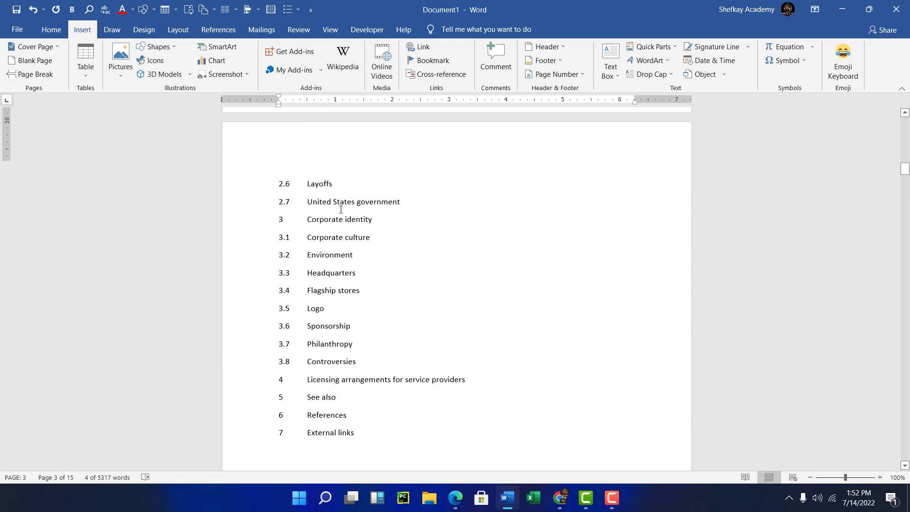
{"action": "scroll", "coordinate": [340, 209], "scroll_direction": "up", "scroll_amount": 10}
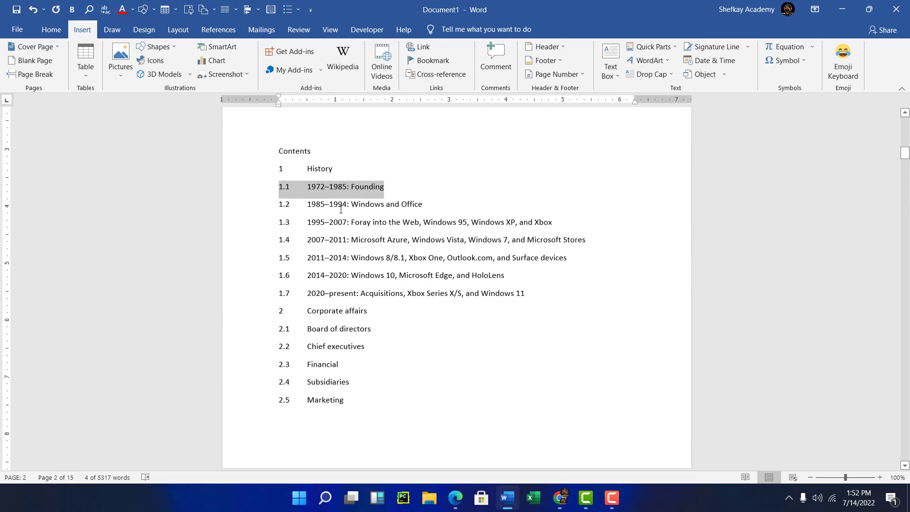
Bookmark the 'History' entry in the contents list under the name Hist.
{"action": "left_click", "coordinate": [333, 342]}
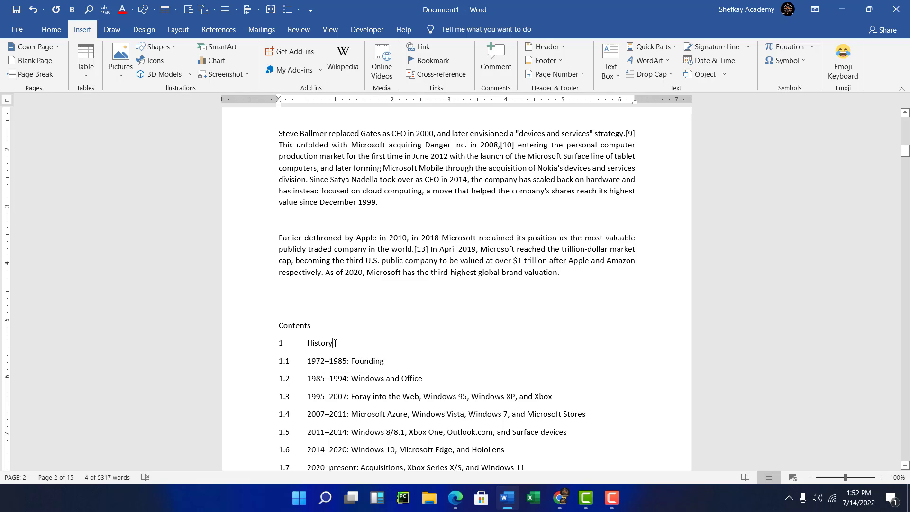
{"action": "left_click_drag", "start_coordinate": [333, 342], "coordinate": [309, 344]}
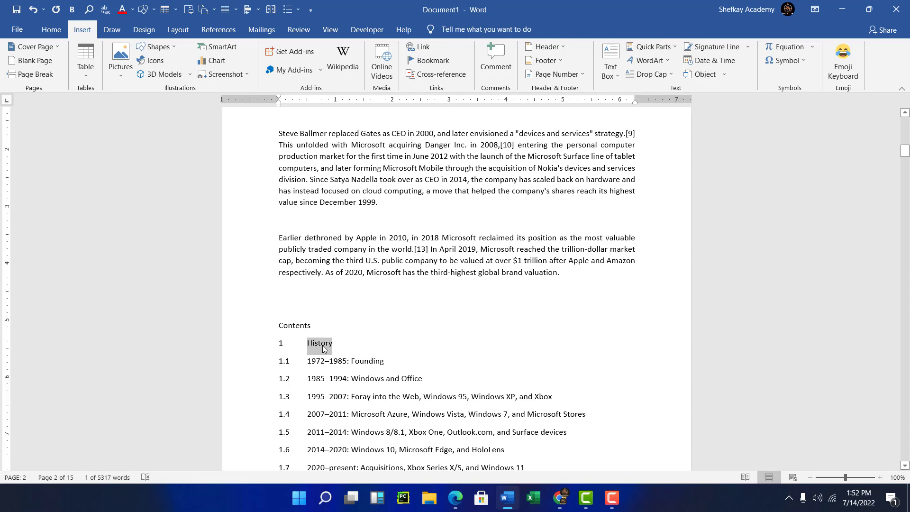
{"action": "left_click", "coordinate": [432, 61]}
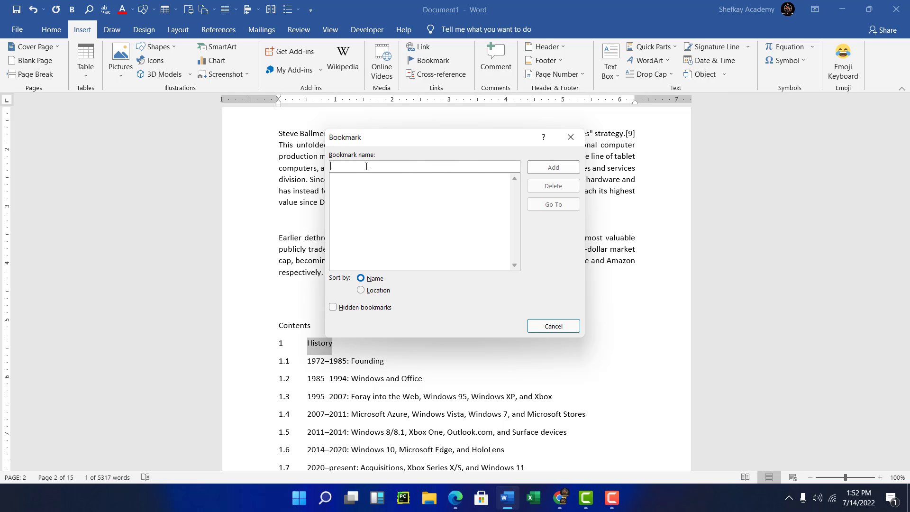
{"action": "type", "text": "Hist"}
{"action": "left_click", "coordinate": [554, 168]}
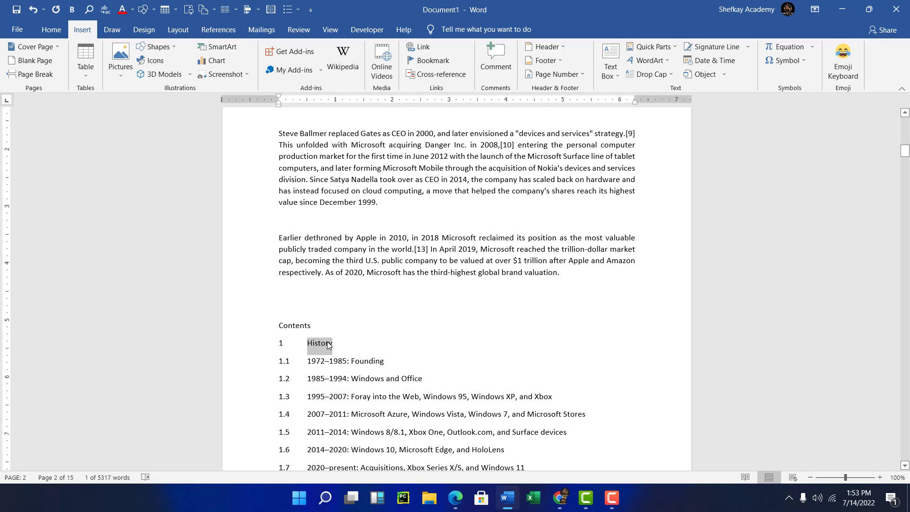
Link the 'History' section heading to the Hist bookmark in this document and follow the link.
{"action": "scroll", "coordinate": [330, 339], "scroll_direction": "down", "scroll_amount": 3}
{"action": "scroll", "coordinate": [330, 337], "scroll_direction": "down", "scroll_amount": 14}
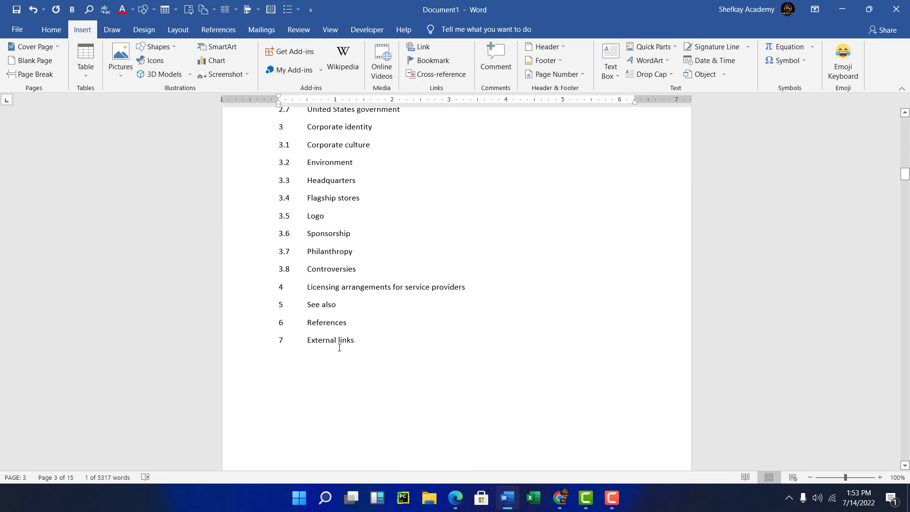
{"action": "scroll", "coordinate": [335, 350], "scroll_direction": "down", "scroll_amount": 5}
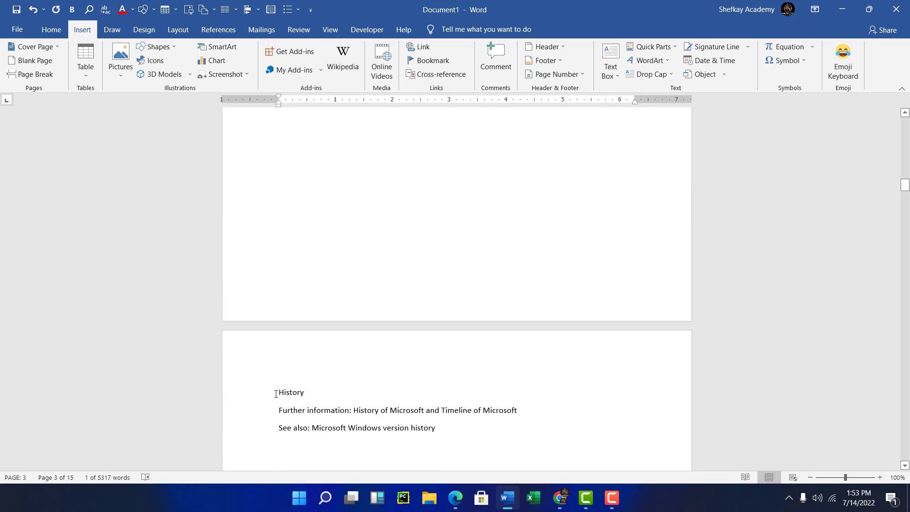
{"action": "left_click_drag", "start_coordinate": [276, 394], "coordinate": [317, 390]}
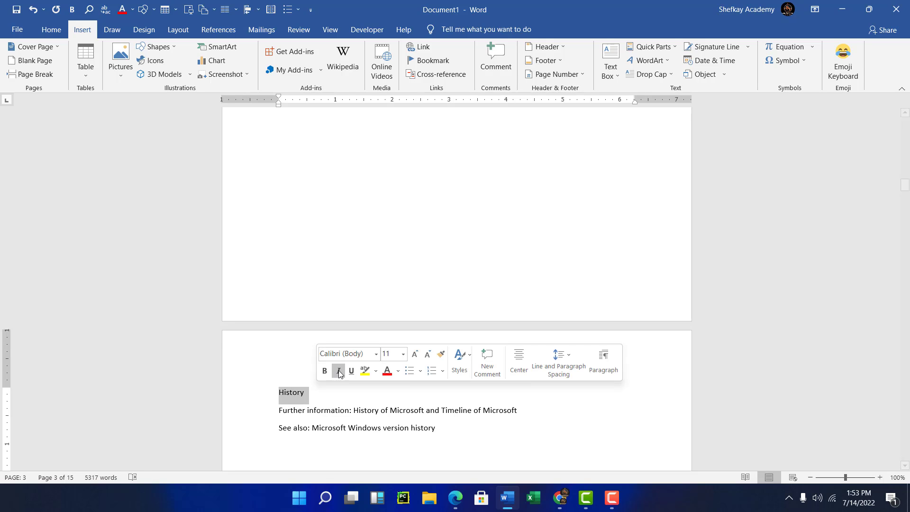
{"action": "left_click", "coordinate": [423, 49]}
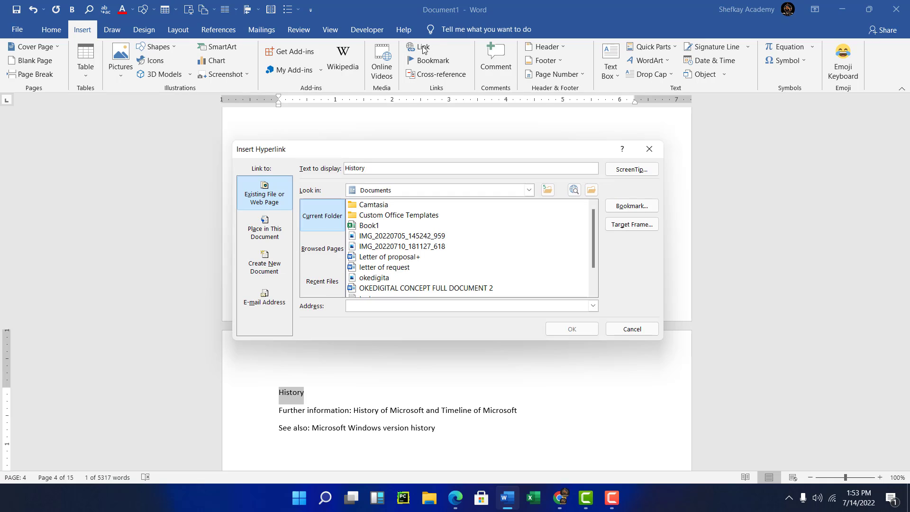
{"action": "left_click", "coordinate": [268, 232]}
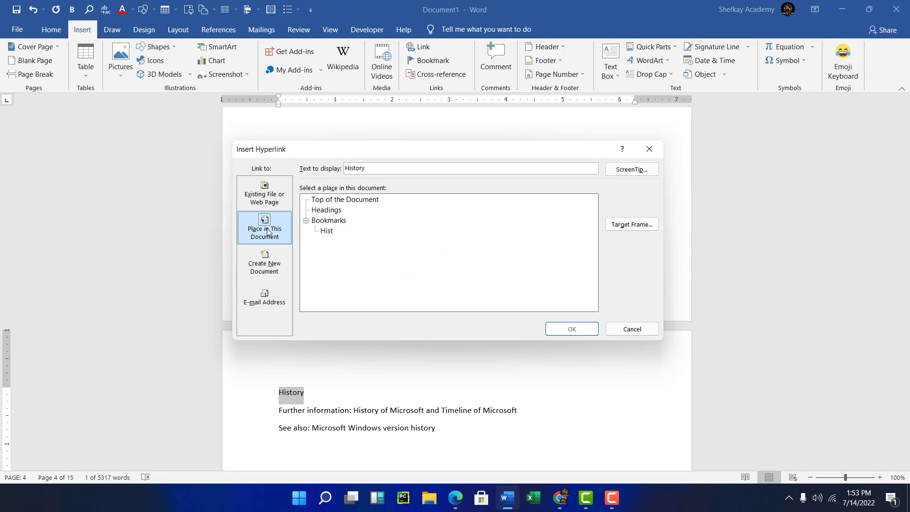
{"action": "left_click", "coordinate": [327, 231]}
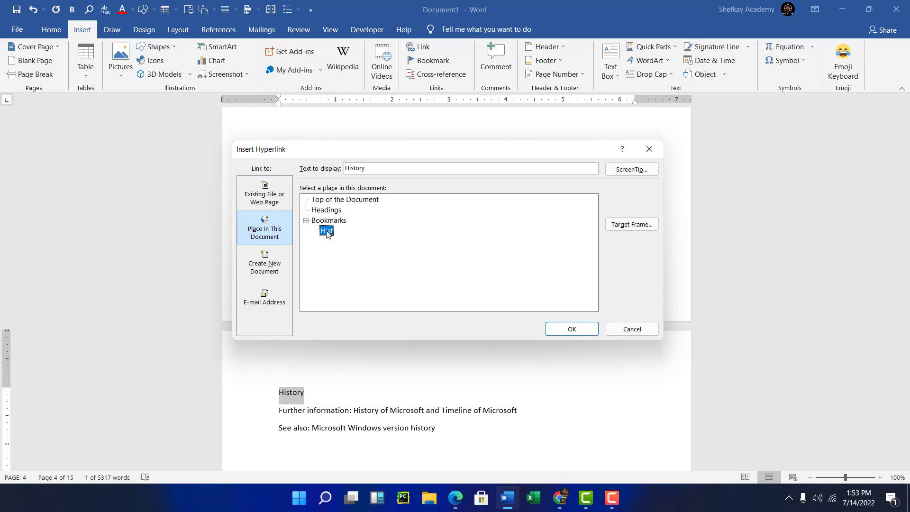
{"action": "left_click", "coordinate": [572, 329]}
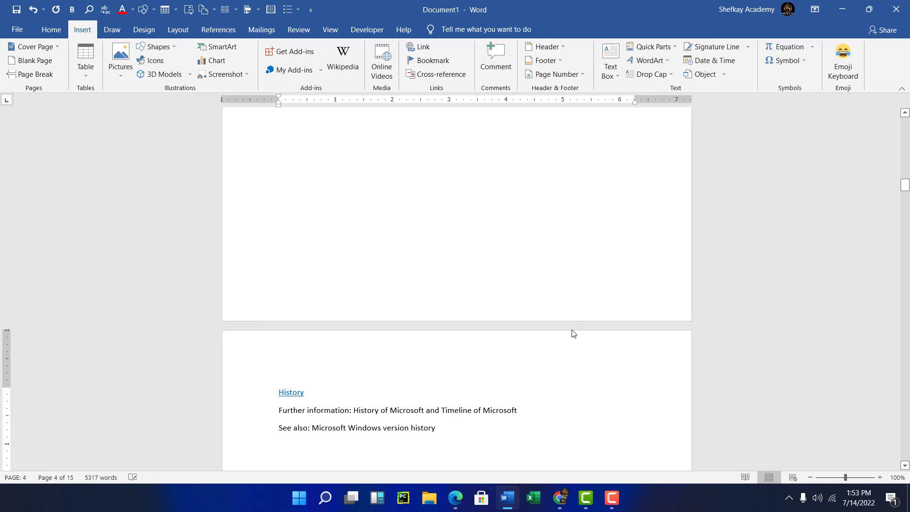
{"action": "left_click", "coordinate": [296, 392], "text": "ctrl"}
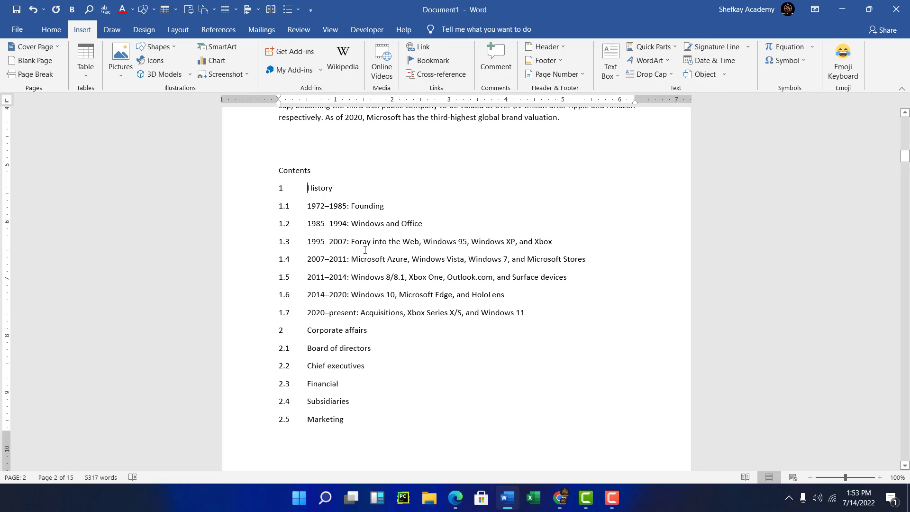
Undo the hyperlink and the bookmark.
{"action": "key", "text": "ctrl+z"}
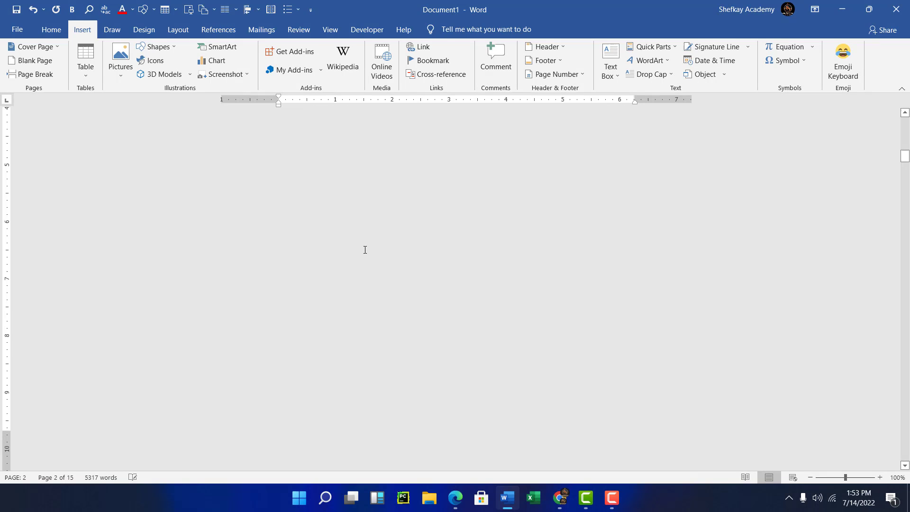
{"action": "key", "text": "ctrl+z"}
{"action": "scroll", "coordinate": [364, 250], "scroll_direction": "up", "scroll_amount": 4}
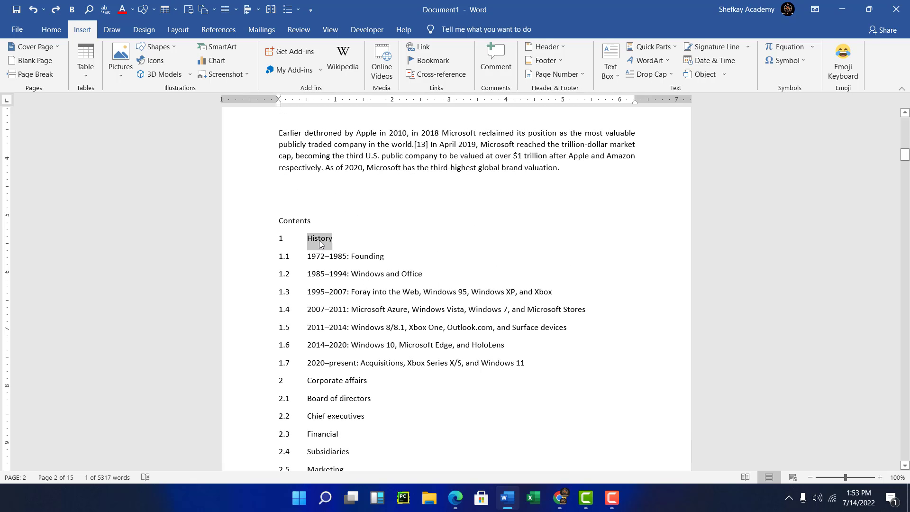
Add a bookmark to the 'History' section heading in the document body.
{"action": "left_click", "coordinate": [320, 241]}
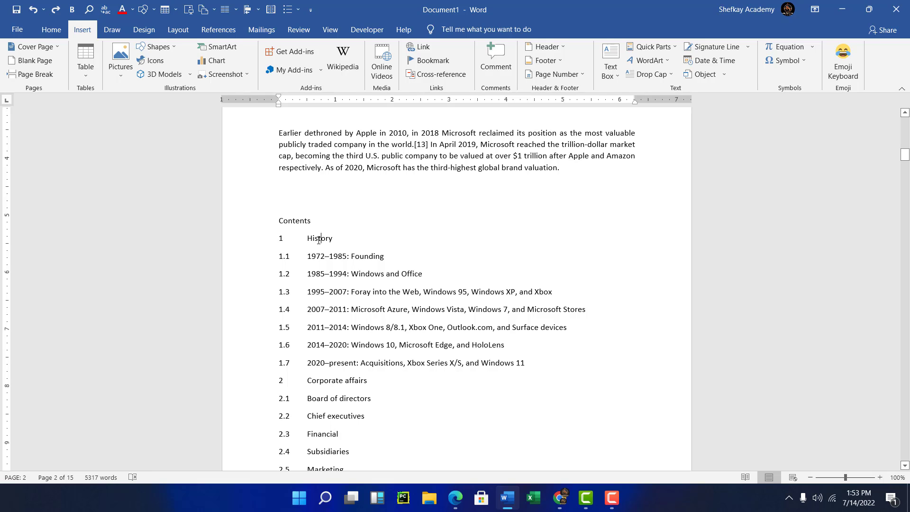
{"action": "triple_click", "coordinate": [318, 240]}
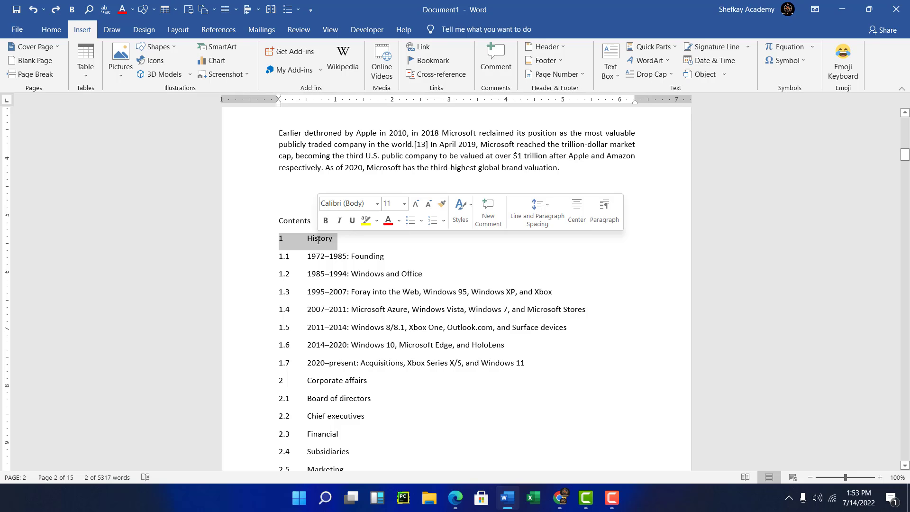
{"action": "scroll", "coordinate": [319, 240], "scroll_direction": "down", "scroll_amount": 2}
{"action": "scroll", "coordinate": [318, 240], "scroll_direction": "down", "scroll_amount": 15}
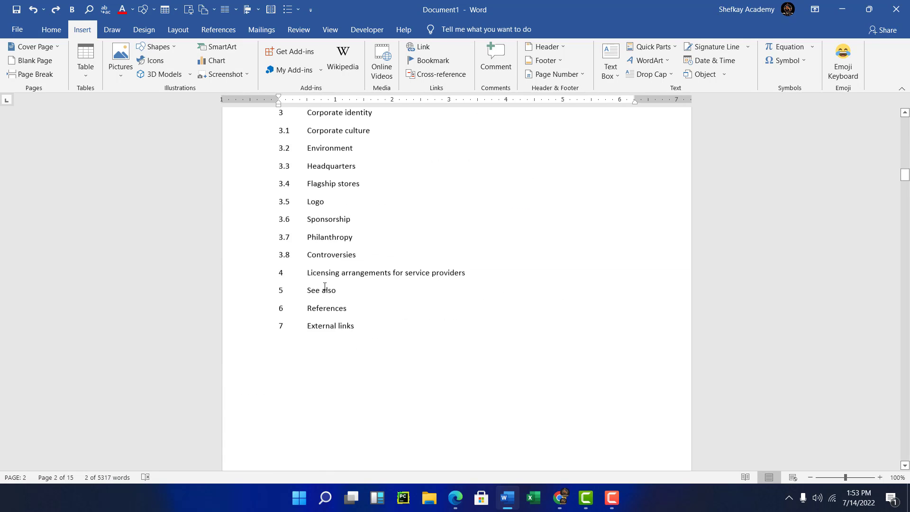
{"action": "scroll", "coordinate": [334, 313], "scroll_direction": "down", "scroll_amount": 8}
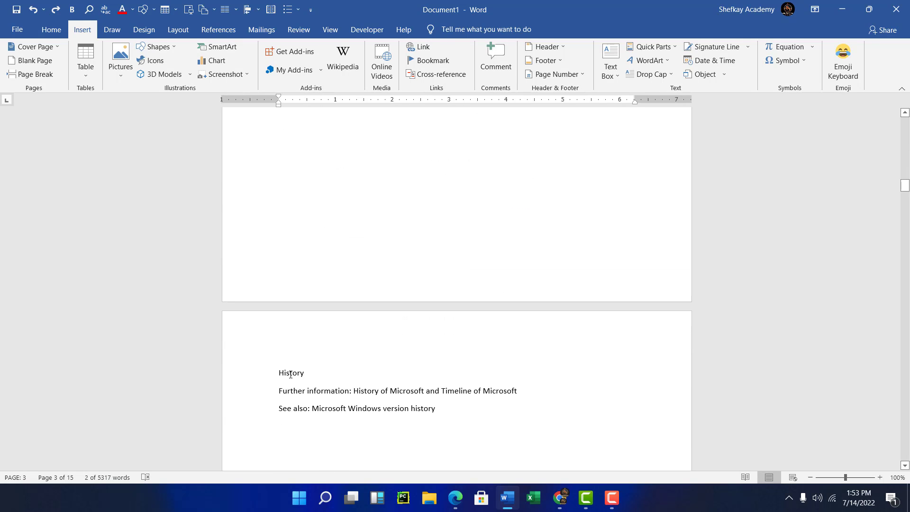
{"action": "scroll", "coordinate": [293, 373], "scroll_direction": "down", "scroll_amount": 3}
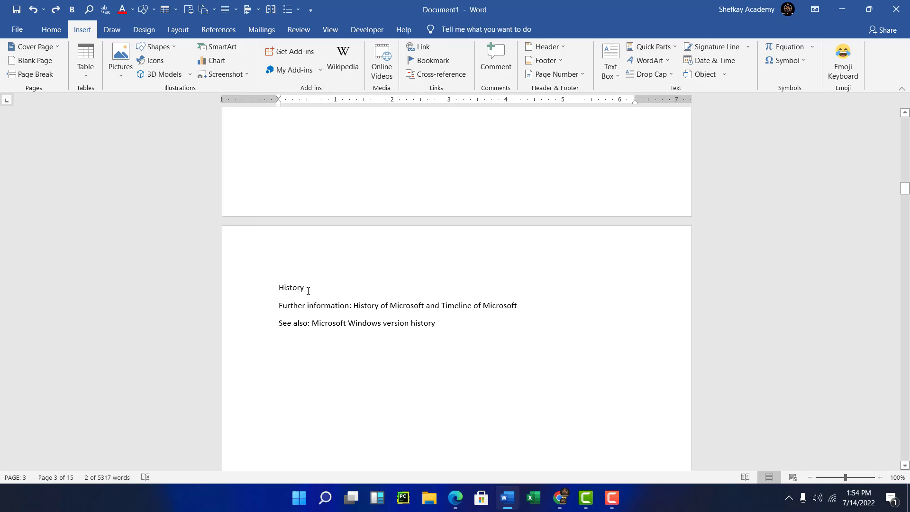
{"action": "left_click", "coordinate": [307, 290]}
{"action": "double_click", "coordinate": [287, 289]}
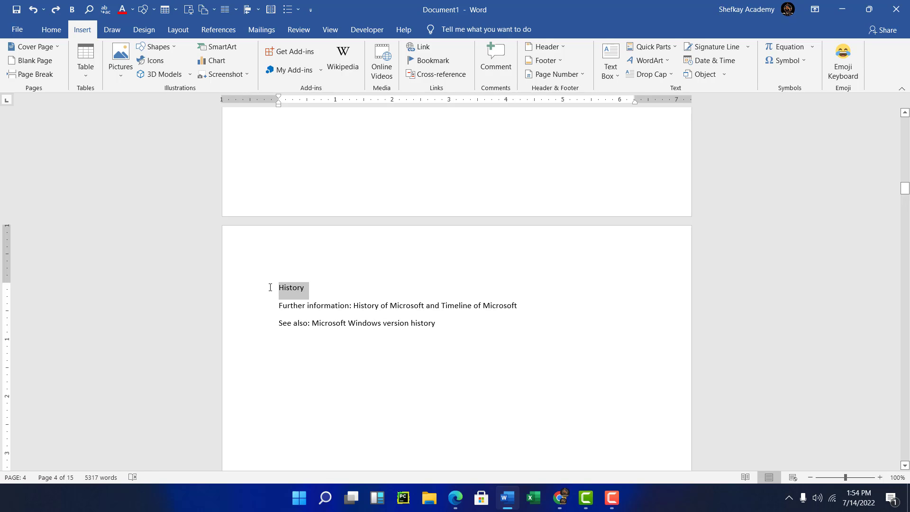
{"action": "left_click", "coordinate": [433, 61]}
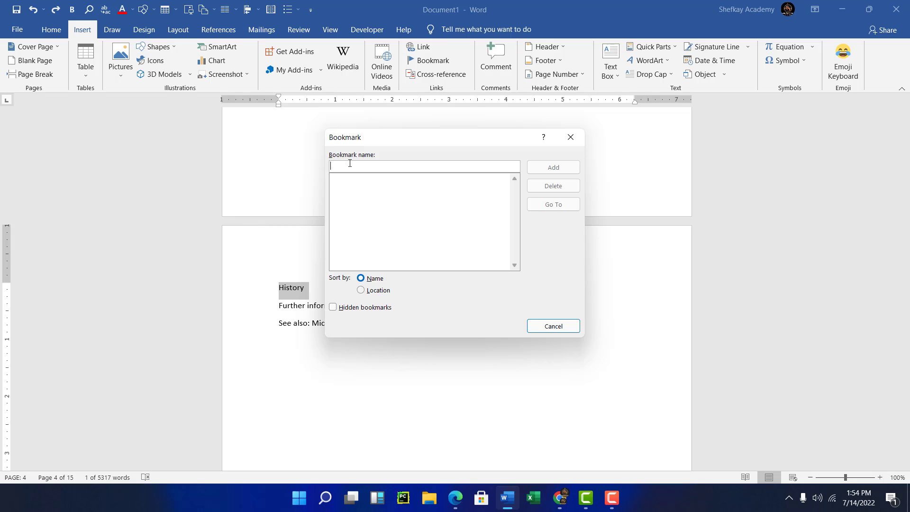
{"action": "type", "text": "tory"}
{"action": "left_click", "coordinate": [553, 169]}
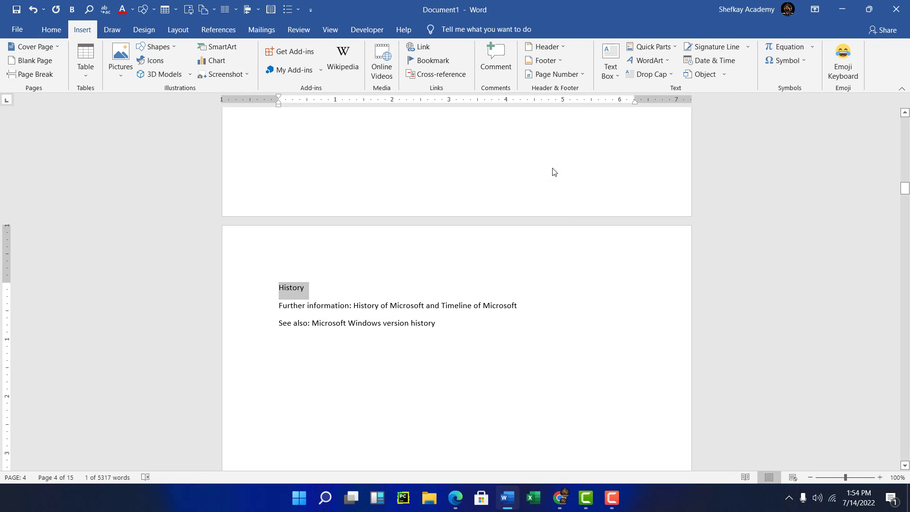
Hyperlink the 'History' entry in the contents list to the tory bookmark in this document.
{"action": "scroll", "coordinate": [420, 158], "scroll_direction": "up", "scroll_amount": 10}
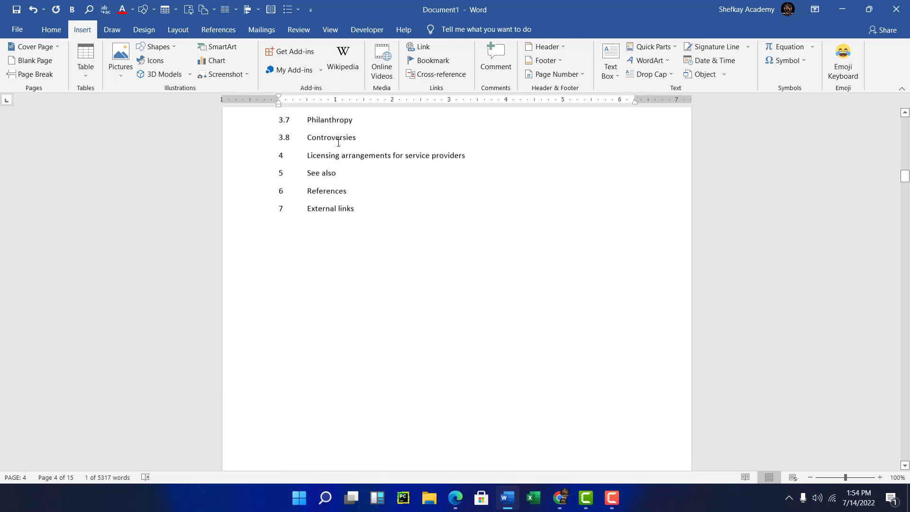
{"action": "scroll", "coordinate": [338, 143], "scroll_direction": "up", "scroll_amount": 10}
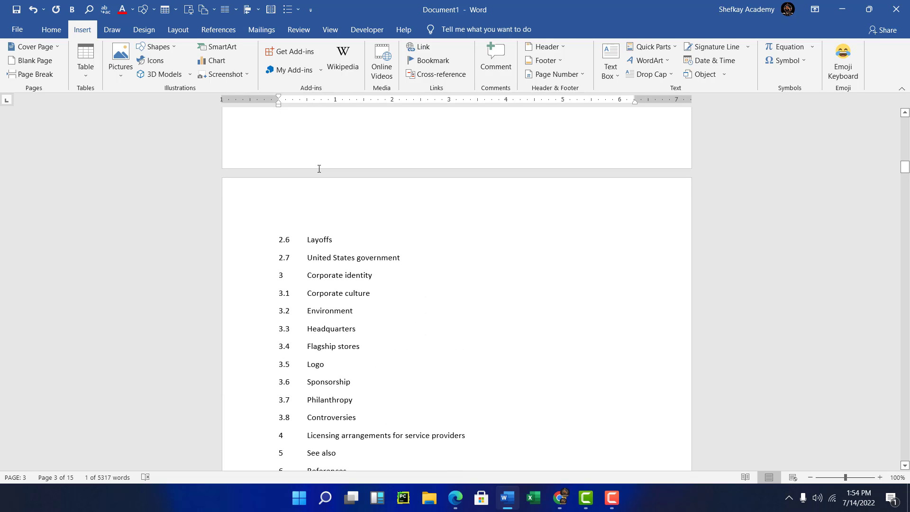
{"action": "scroll", "coordinate": [319, 169], "scroll_direction": "up", "scroll_amount": 10}
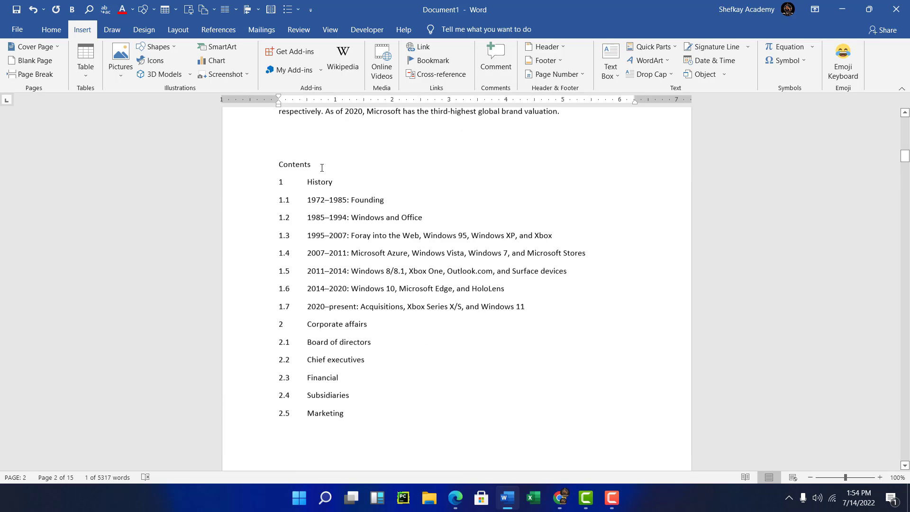
{"action": "scroll", "coordinate": [322, 204], "scroll_direction": "up", "scroll_amount": 3}
{"action": "left_click", "coordinate": [307, 266]}
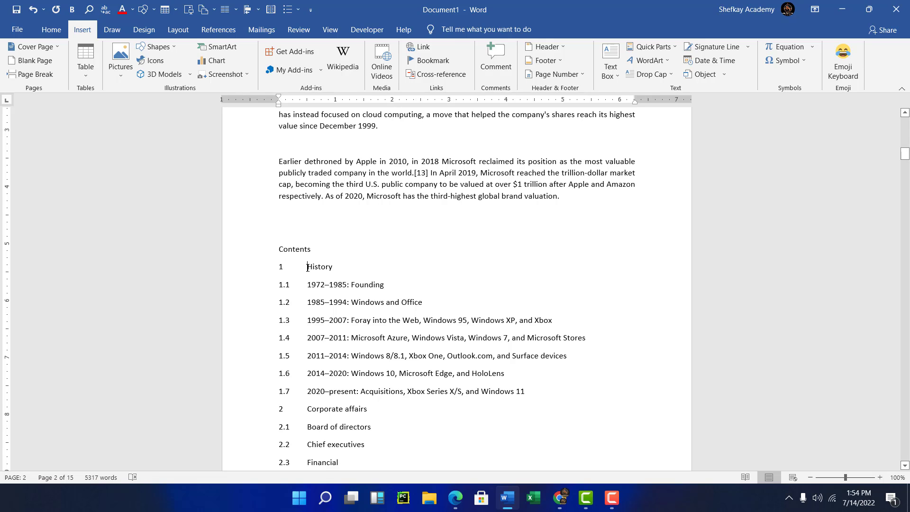
{"action": "left_click_drag", "start_coordinate": [308, 267], "coordinate": [338, 266]}
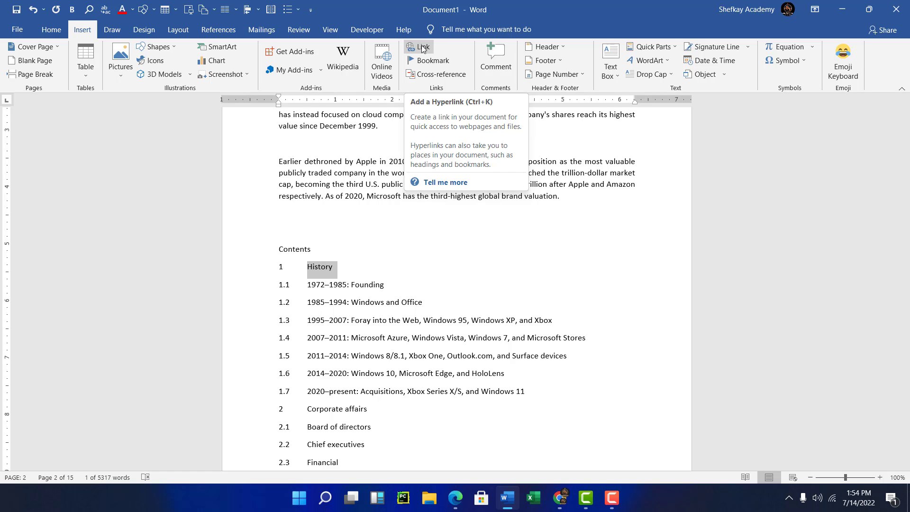
{"action": "left_click", "coordinate": [422, 48]}
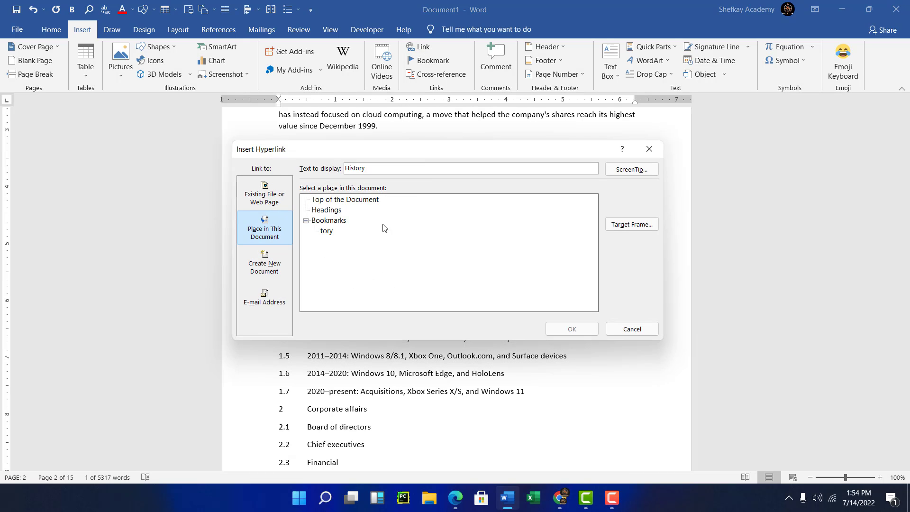
{"action": "left_click", "coordinate": [255, 230]}
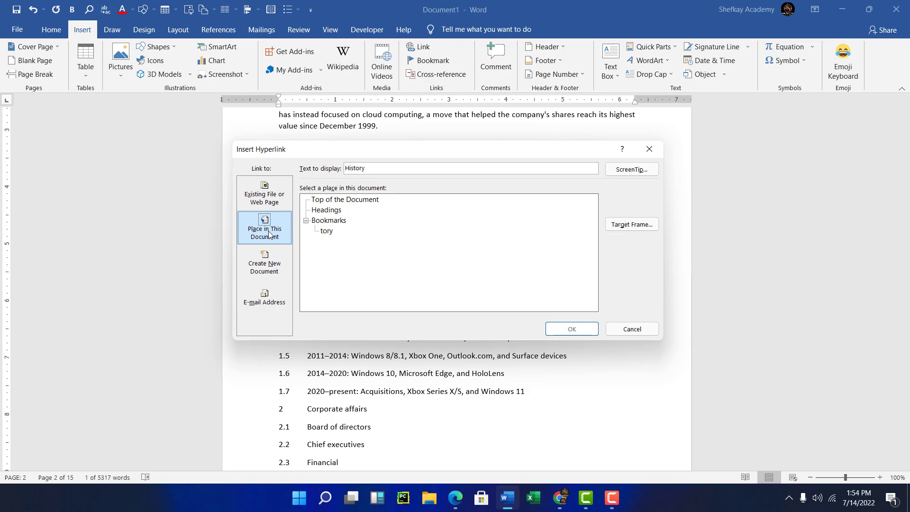
{"action": "left_click", "coordinate": [326, 231]}
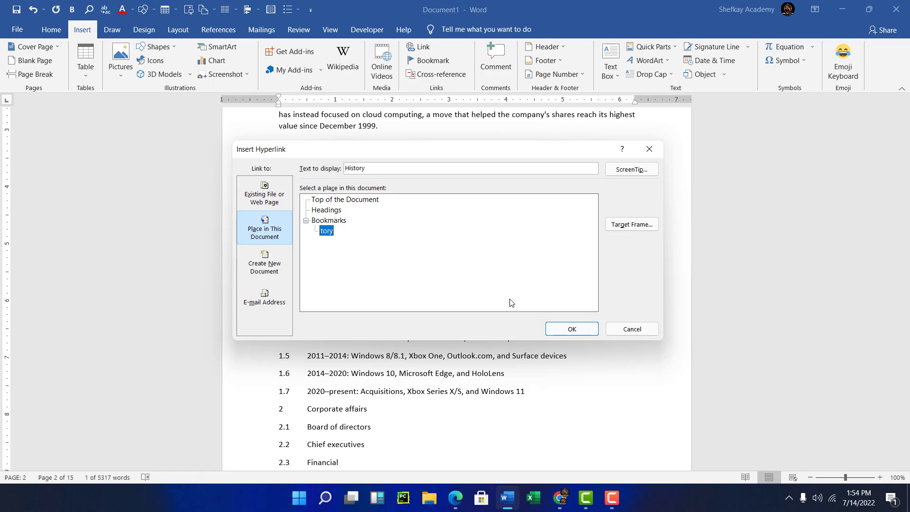
{"action": "left_click", "coordinate": [582, 330]}
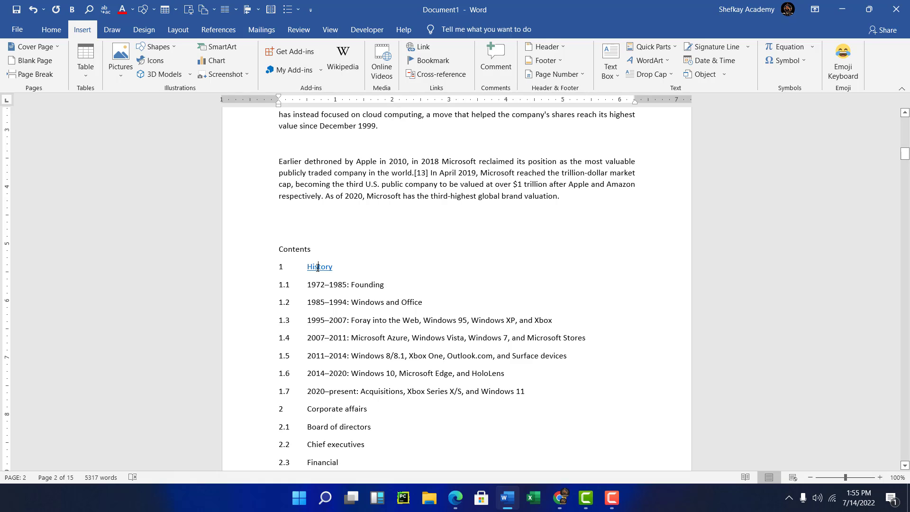
Follow the 'History' contents link to its section heading.
{"action": "double_click", "coordinate": [317, 267]}
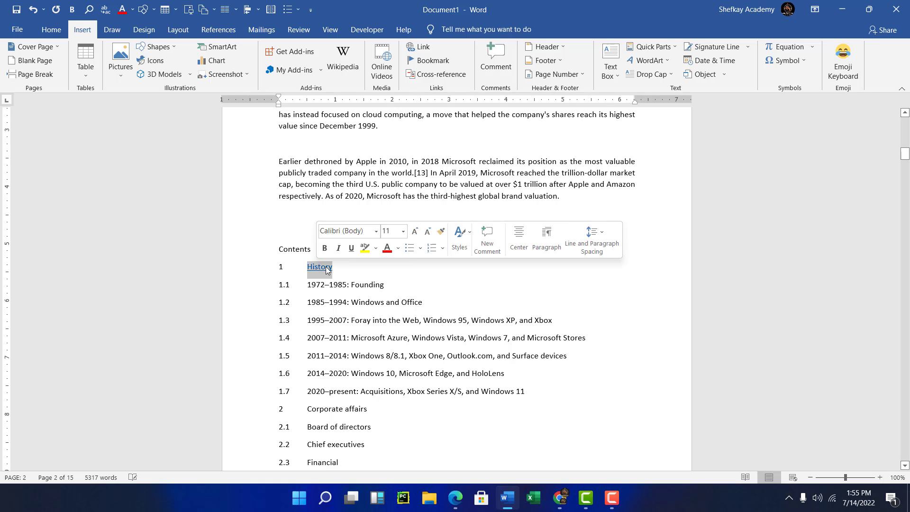
{"action": "left_click", "coordinate": [329, 271]}
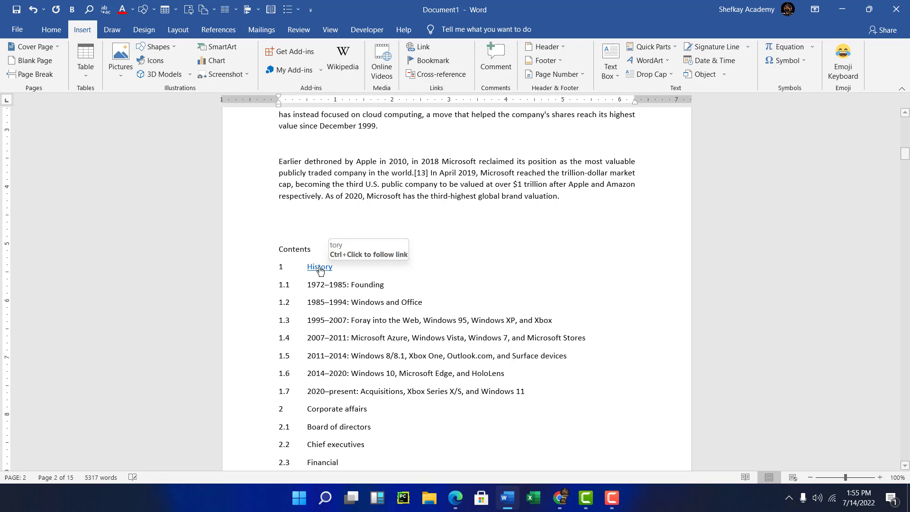
{"action": "left_click", "coordinate": [320, 268], "text": "ctrl"}
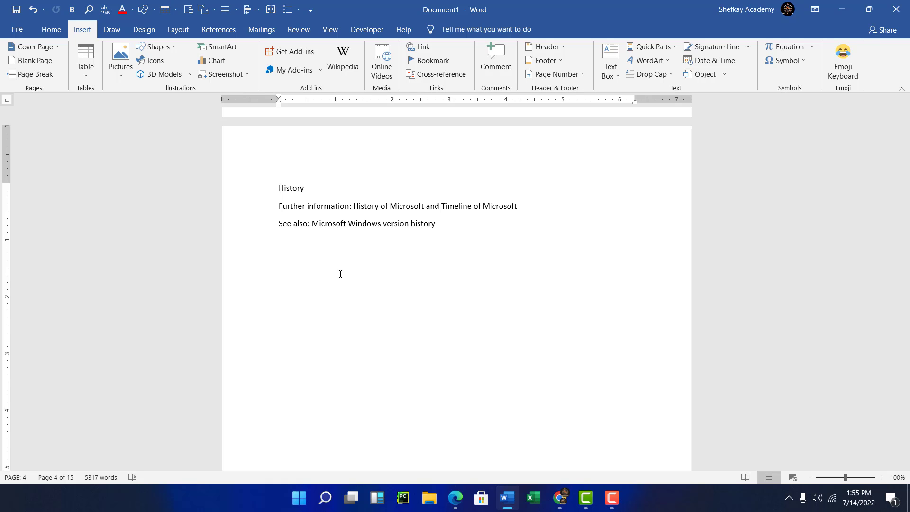
Bookmark the '1972–1985: Founding' section heading under the name foun.
{"action": "scroll", "coordinate": [340, 274], "scroll_direction": "down", "scroll_amount": 10}
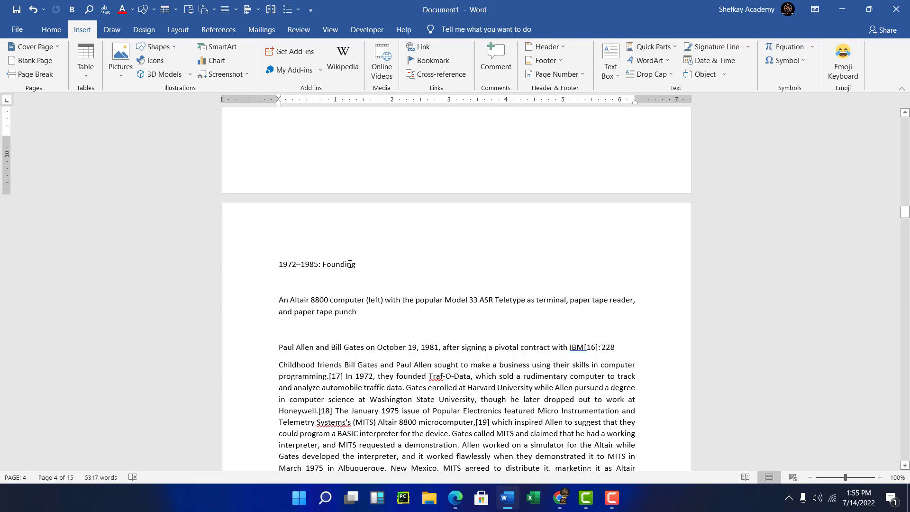
{"action": "scroll", "coordinate": [366, 283], "scroll_direction": "down", "scroll_amount": 2}
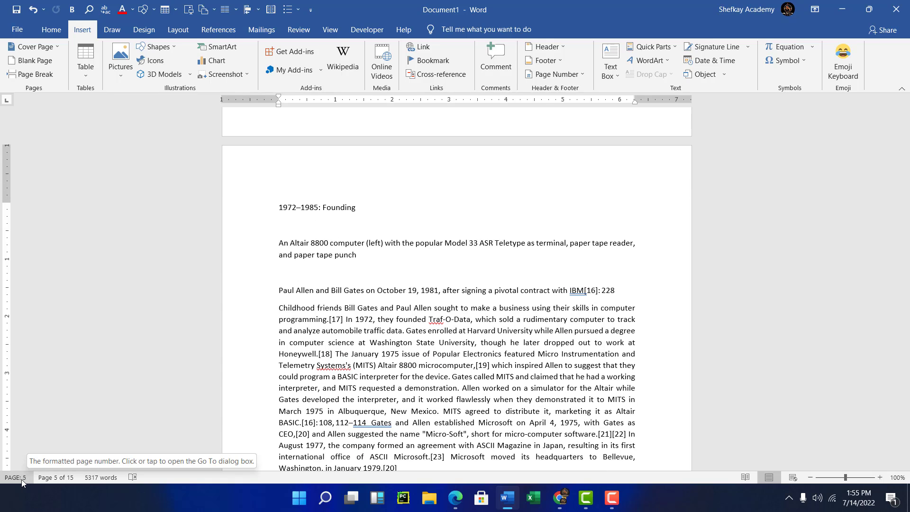
{"action": "left_click", "coordinate": [314, 262]}
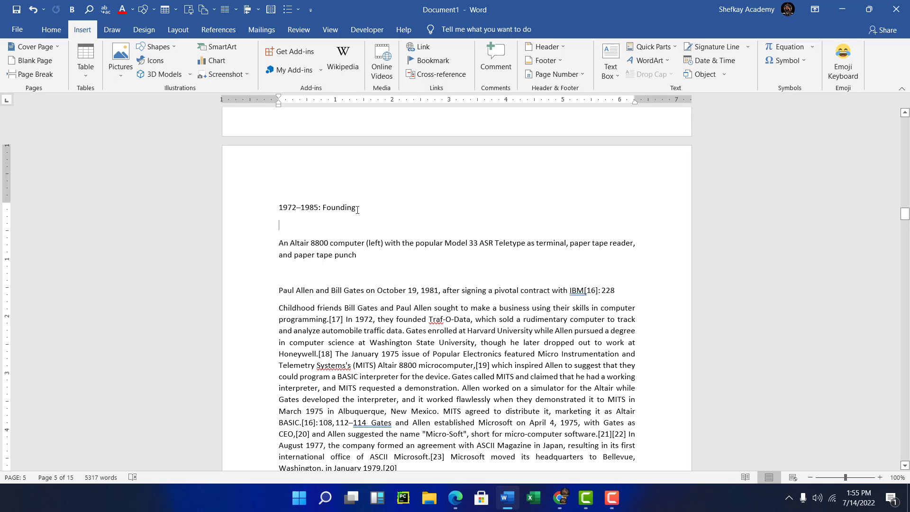
{"action": "left_click_drag", "start_coordinate": [357, 210], "coordinate": [279, 209]}
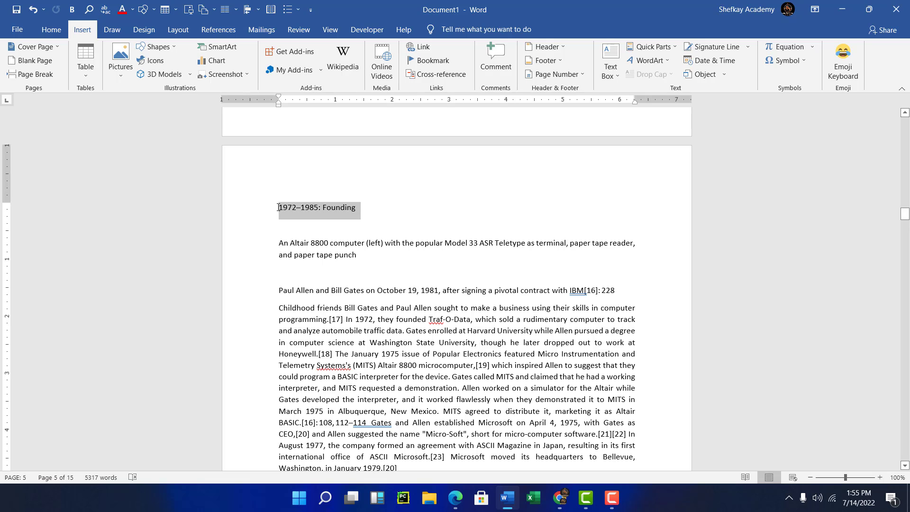
{"action": "left_click", "coordinate": [426, 61]}
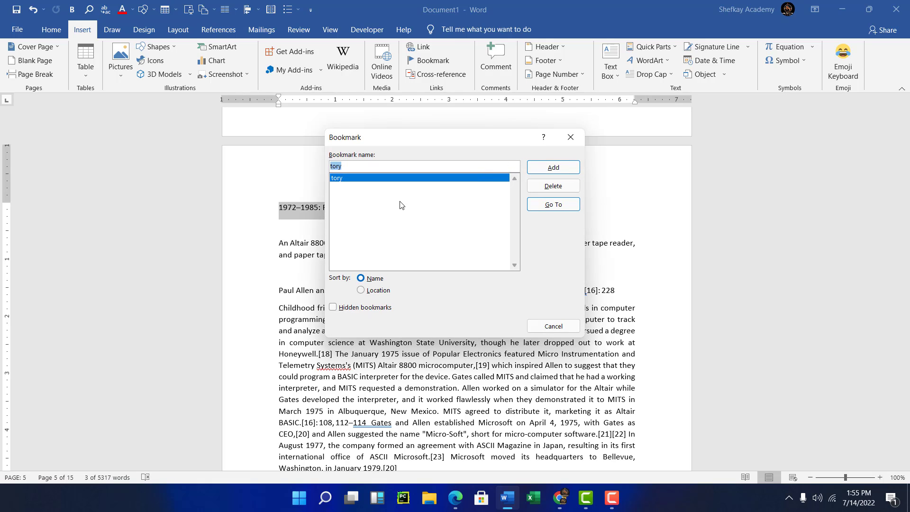
{"action": "left_click", "coordinate": [381, 166]}
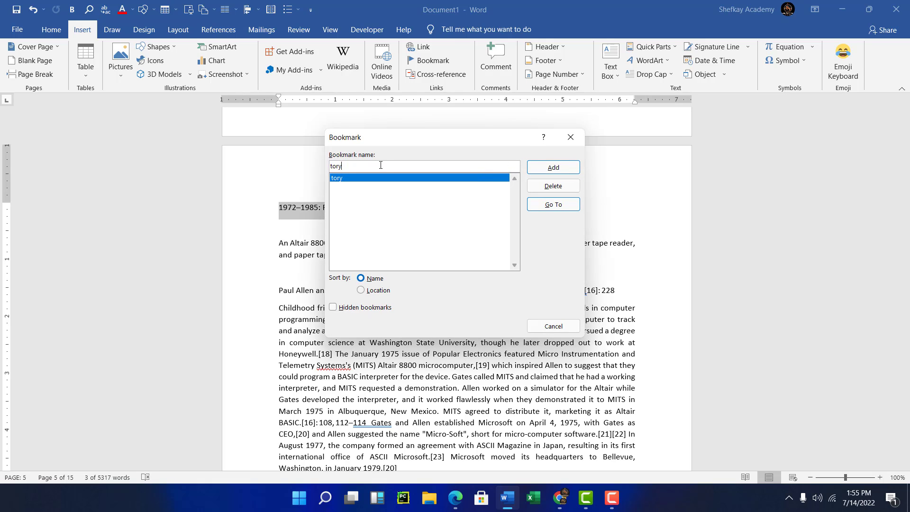
{"action": "double_click", "coordinate": [336, 166]}
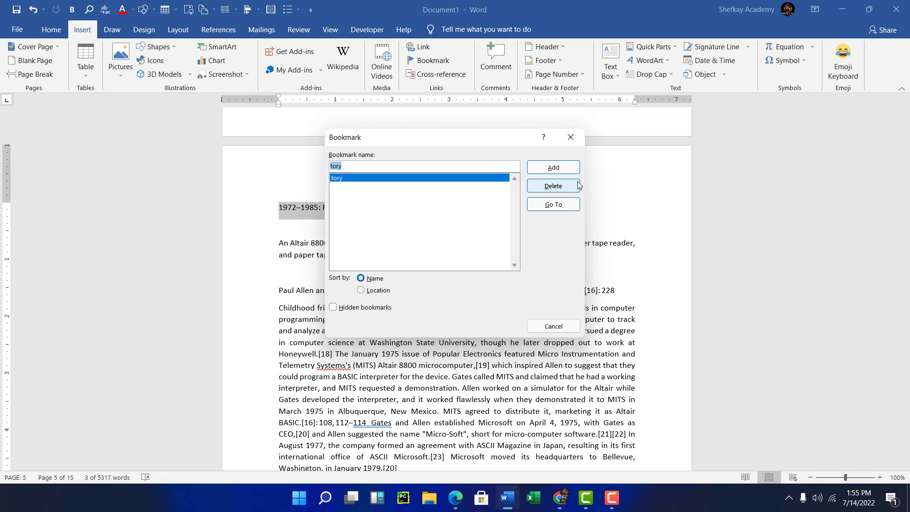
{"action": "type", "text": "foun"}
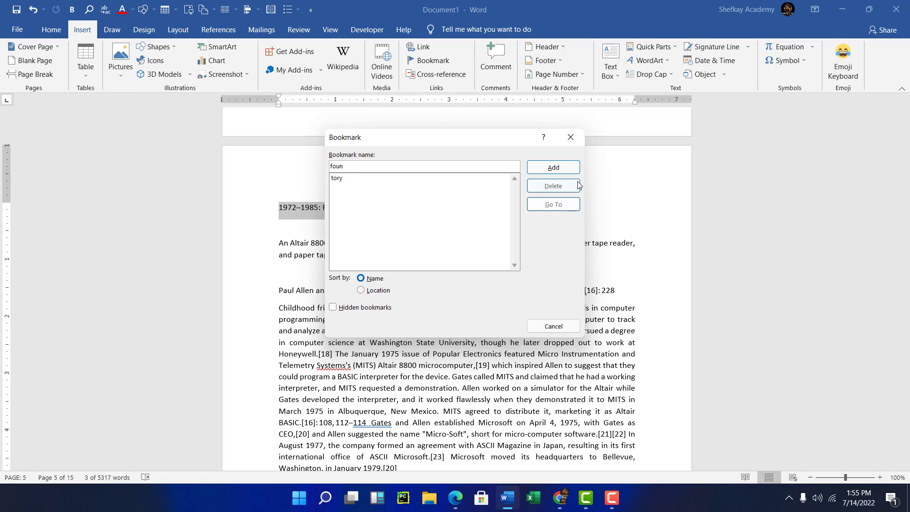
{"action": "left_click", "coordinate": [553, 168]}
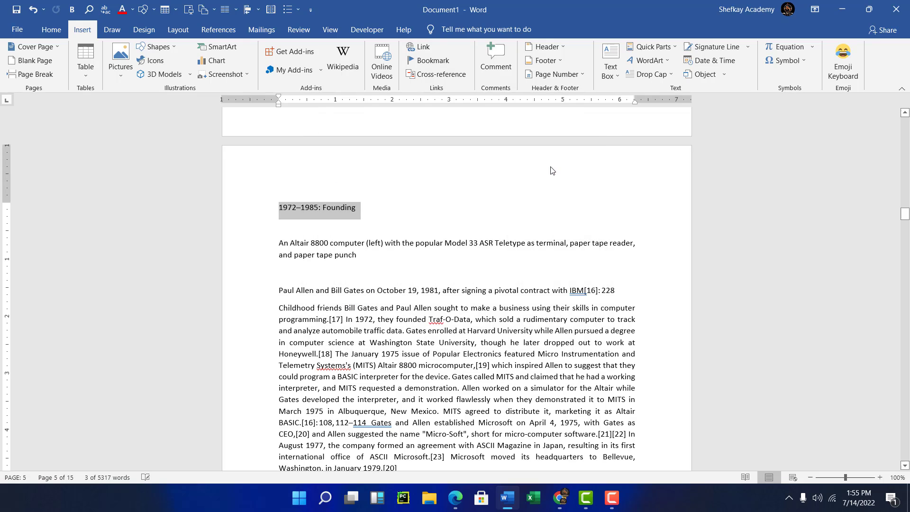
Hyperlink the '1972–1985: Founding' contents entry to the foun bookmark in this document.
{"action": "scroll", "coordinate": [398, 173], "scroll_direction": "up", "scroll_amount": 5}
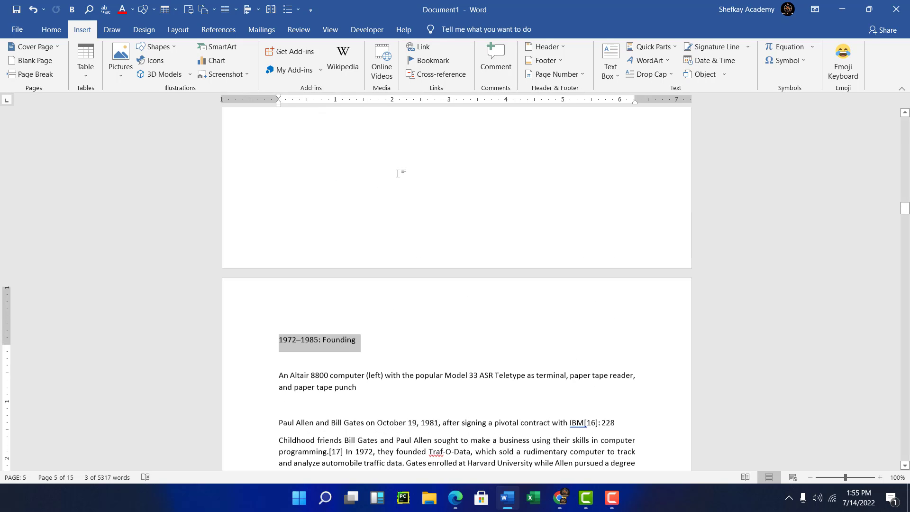
{"action": "scroll", "coordinate": [398, 173], "scroll_direction": "up", "scroll_amount": 20}
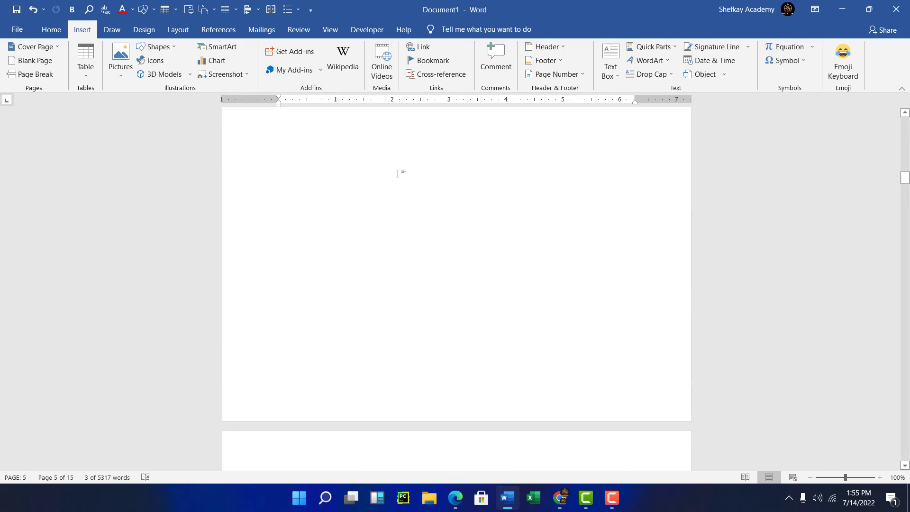
{"action": "scroll", "coordinate": [399, 173], "scroll_direction": "up", "scroll_amount": 15}
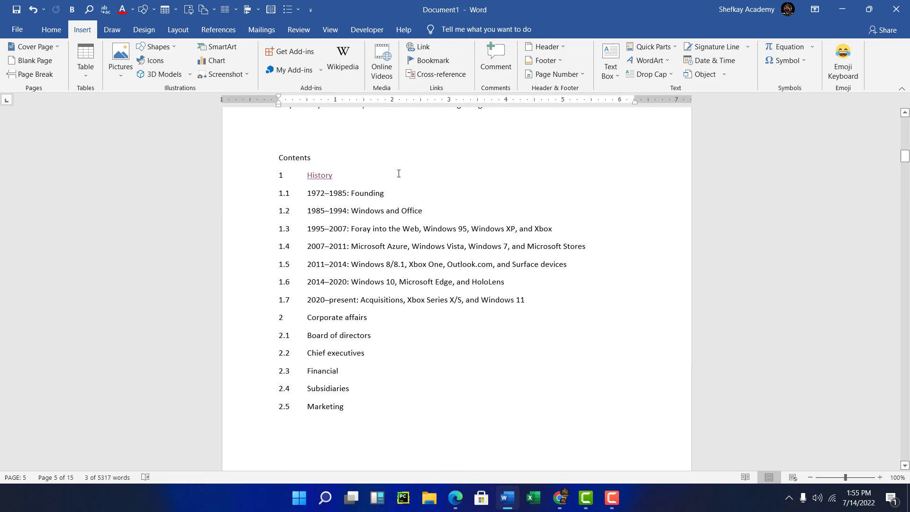
{"action": "scroll", "coordinate": [374, 218], "scroll_direction": "down", "scroll_amount": 2}
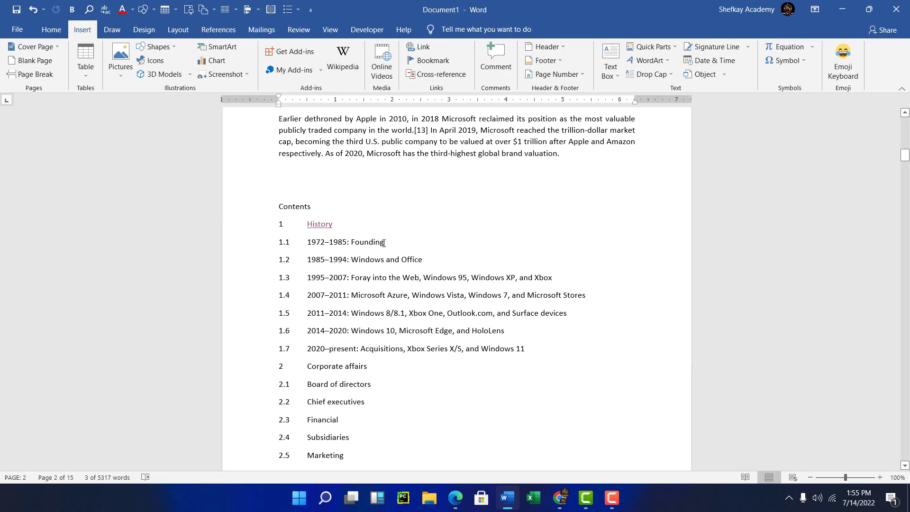
{"action": "left_click_drag", "start_coordinate": [384, 242], "coordinate": [307, 243]}
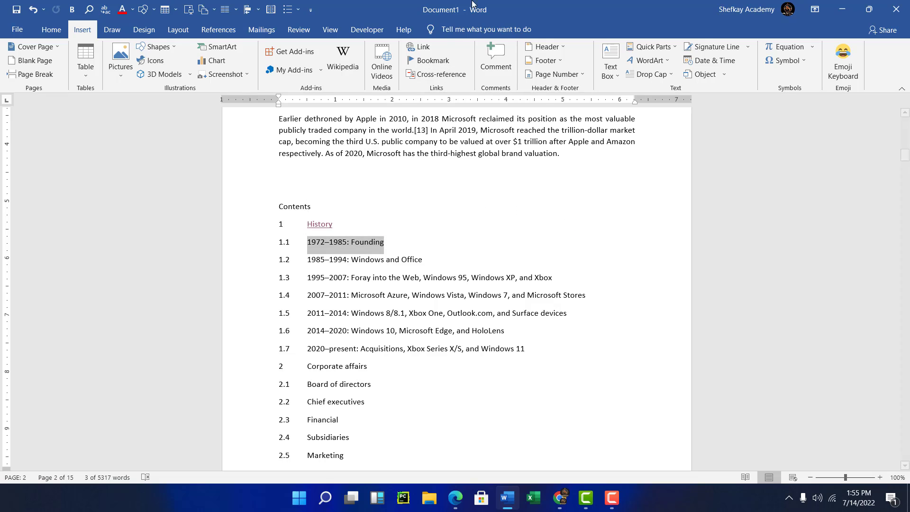
{"action": "left_click", "coordinate": [422, 48]}
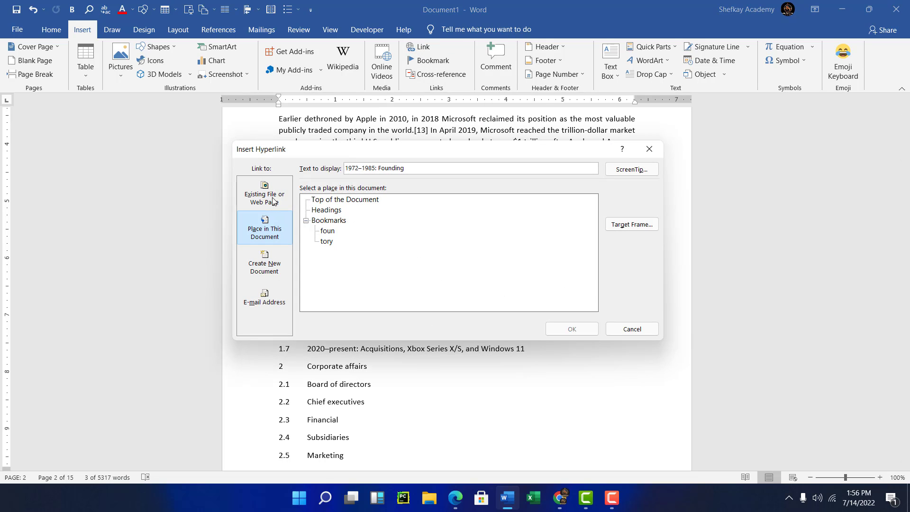
{"action": "left_click", "coordinate": [269, 225]}
{"action": "left_click", "coordinate": [326, 243]}
{"action": "left_click", "coordinate": [327, 231]}
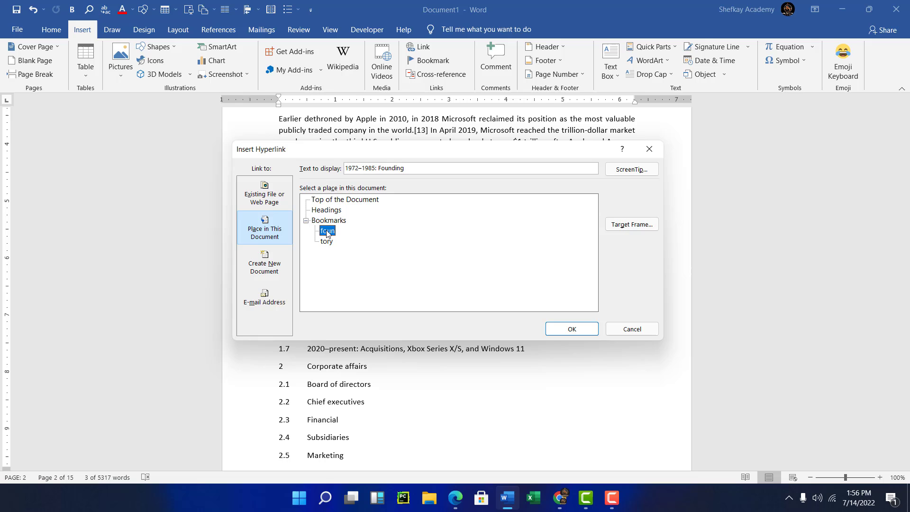
{"action": "left_click", "coordinate": [572, 329]}
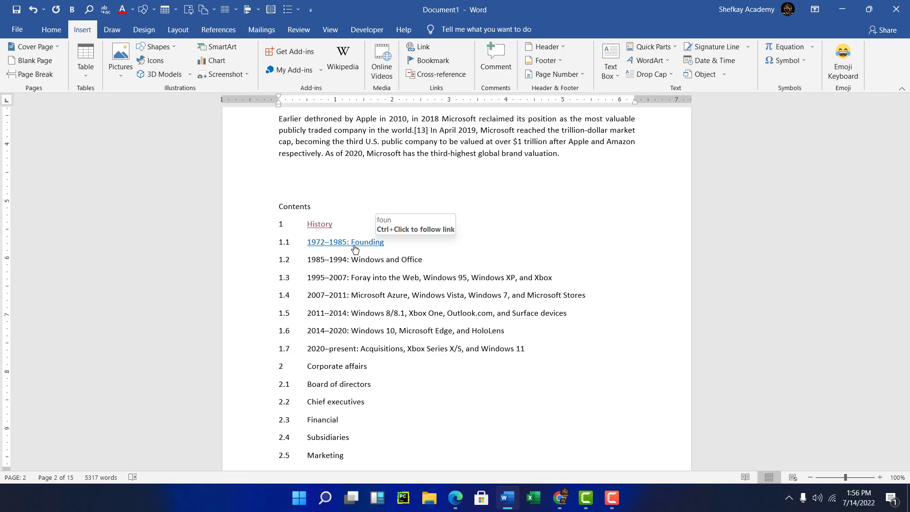
Follow the '1972–1985: Founding' contents link and browse the Founding section it leads to.
{"action": "triple_click", "coordinate": [355, 248]}
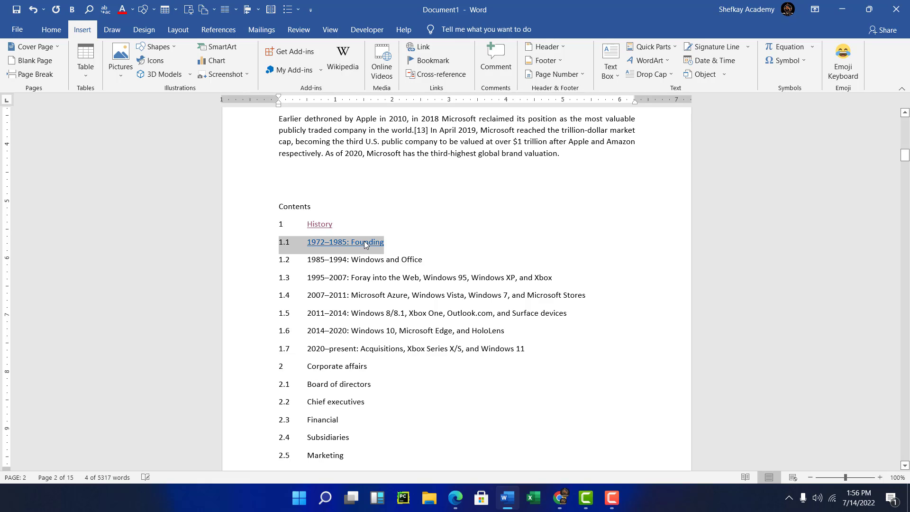
{"action": "left_click", "coordinate": [361, 241]}
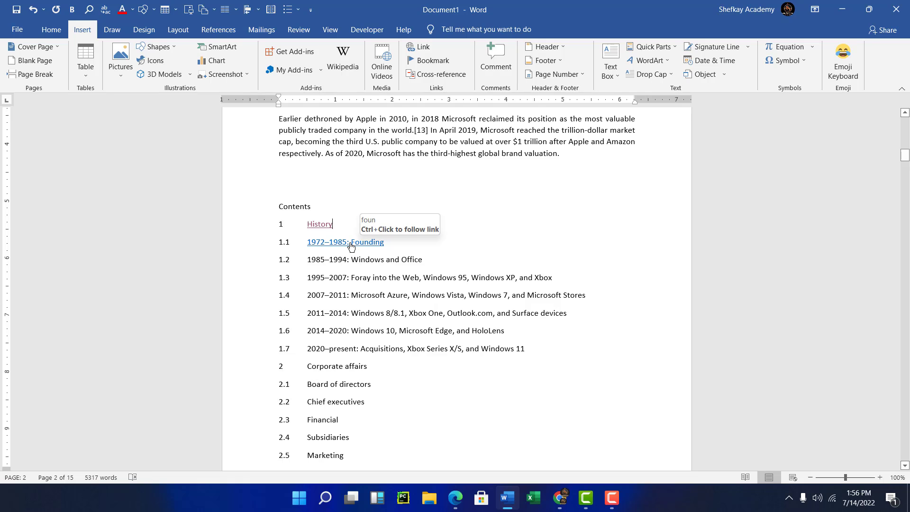
{"action": "left_click", "coordinate": [357, 242], "text": "ctrl"}
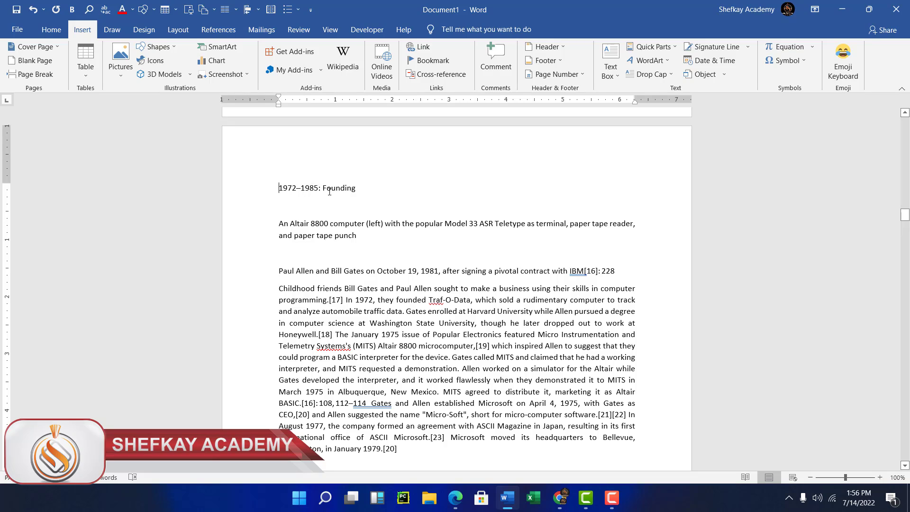
{"action": "scroll", "coordinate": [315, 204], "scroll_direction": "down", "scroll_amount": 3}
{"action": "scroll", "coordinate": [372, 213], "scroll_direction": "down", "scroll_amount": 7}
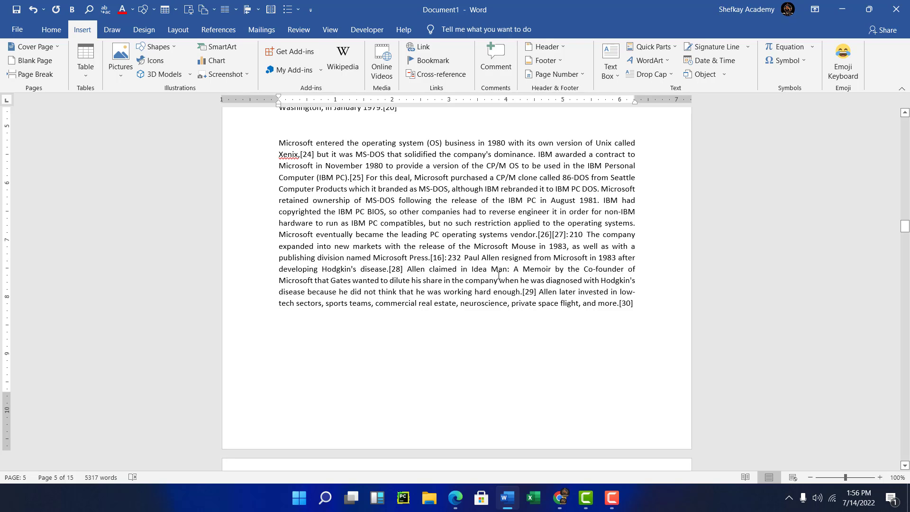
{"action": "scroll", "coordinate": [498, 276], "scroll_direction": "up", "scroll_amount": 3}
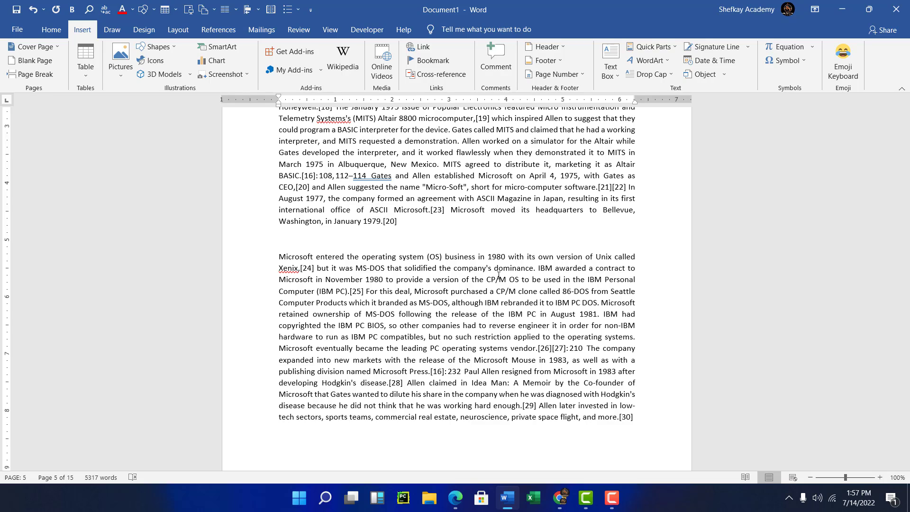
{"action": "scroll", "coordinate": [498, 275], "scroll_direction": "up", "scroll_amount": 5}
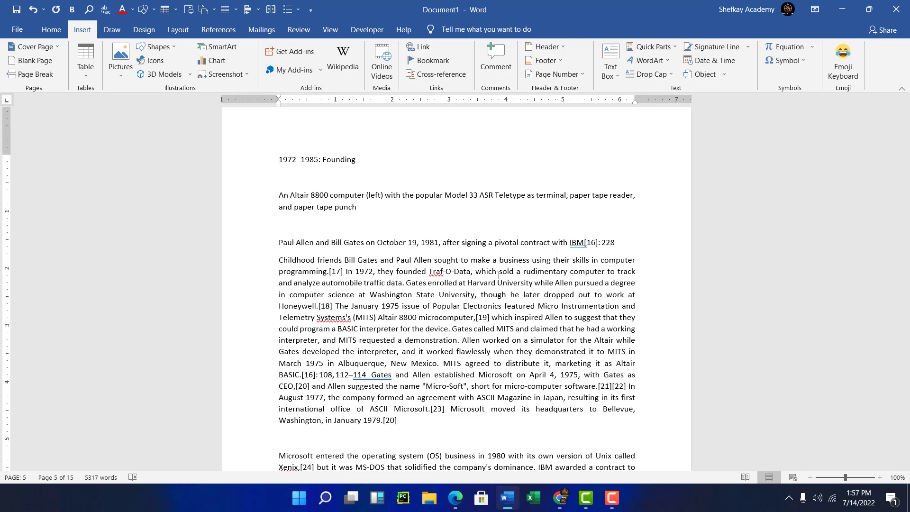
{"action": "scroll", "coordinate": [498, 276], "scroll_direction": "up", "scroll_amount": 4}
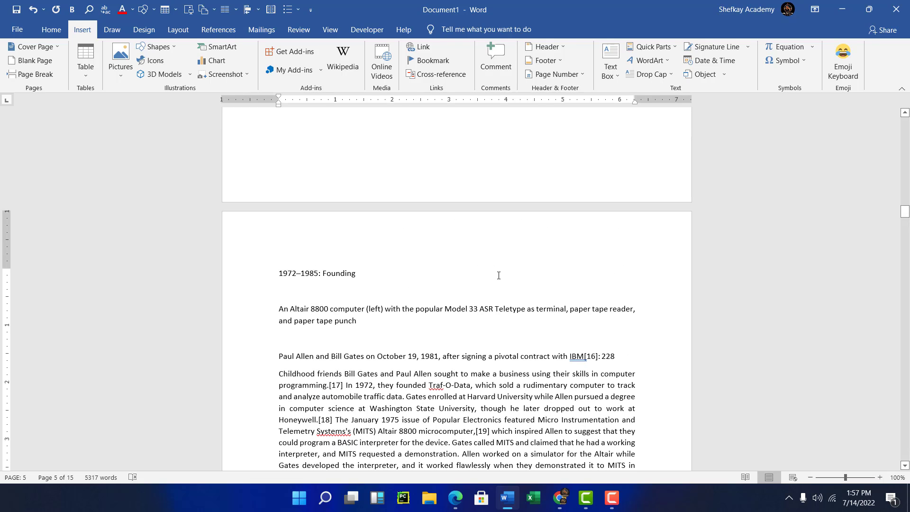